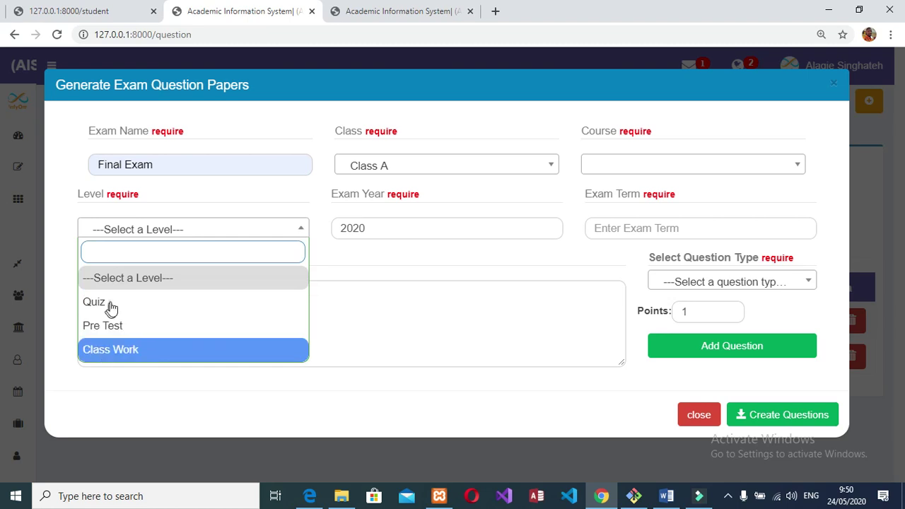
- Set the level to Quiz, the course to Concept Information System and the exam term to First Term
{"action": "left_click", "coordinate": [111, 304]}
{"action": "left_click", "coordinate": [635, 173]}
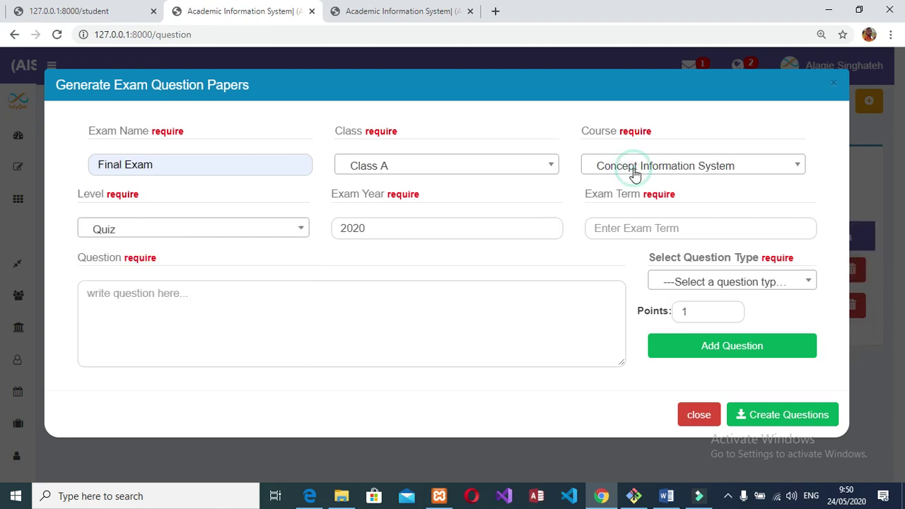
{"action": "left_click", "coordinate": [640, 168]}
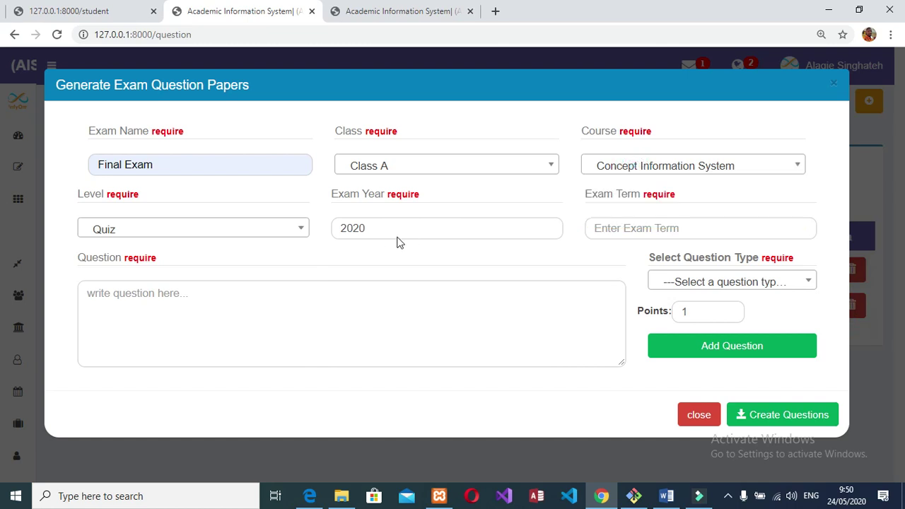
{"action": "left_click", "coordinate": [643, 228]}
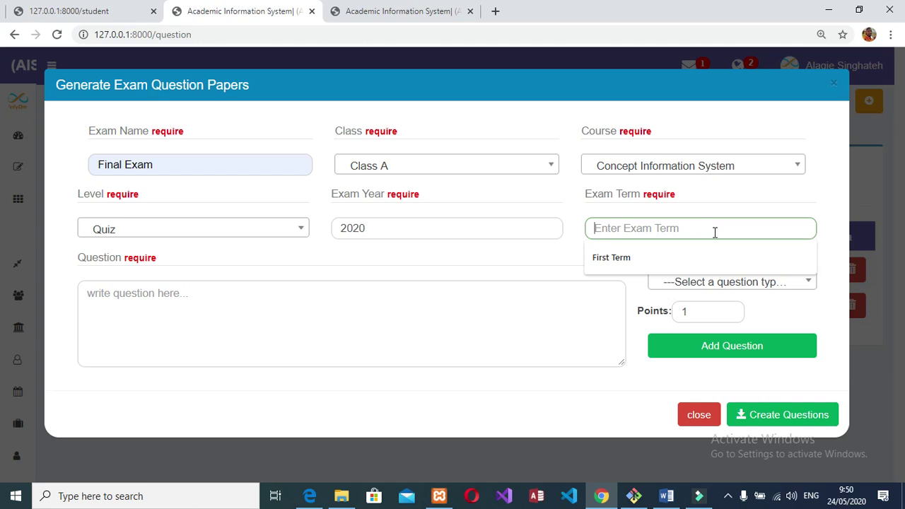
{"action": "left_click", "coordinate": [589, 261]}
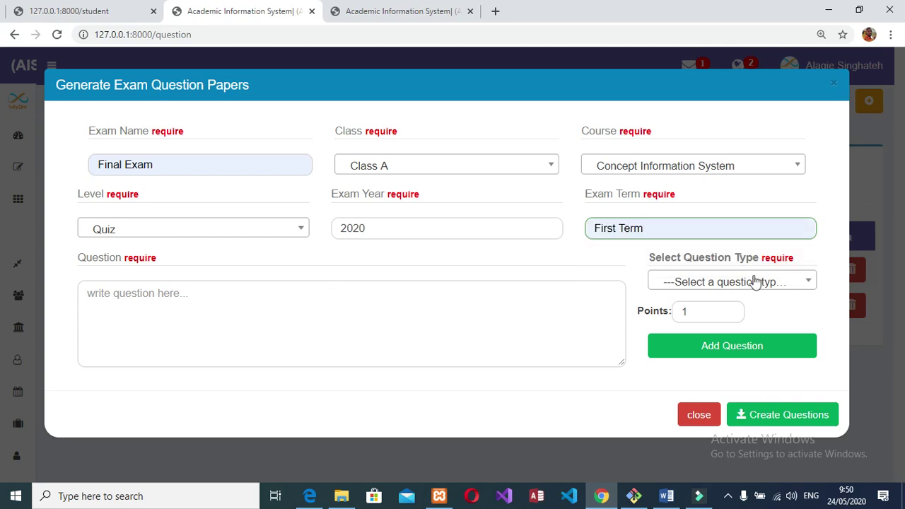
- Change the question type from Theory Question to Multiple Choice
{"action": "left_click", "coordinate": [789, 282]}
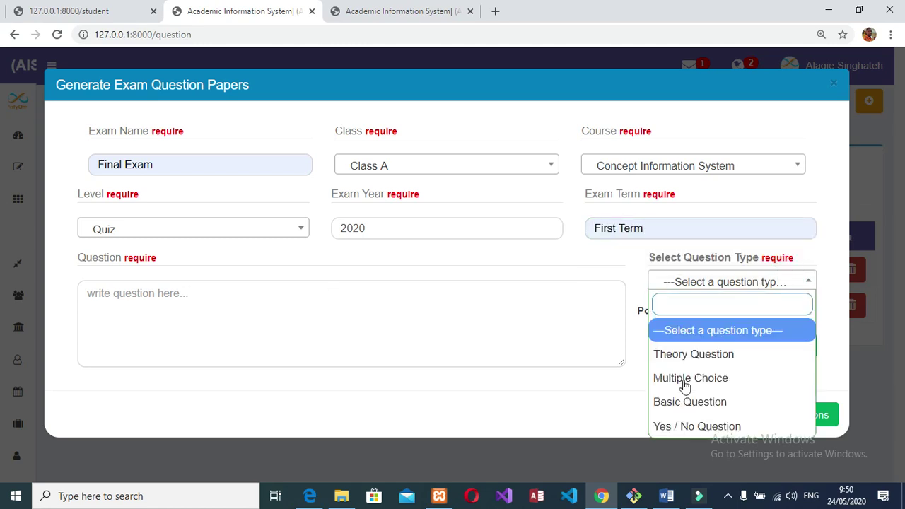
{"action": "left_click", "coordinate": [705, 360]}
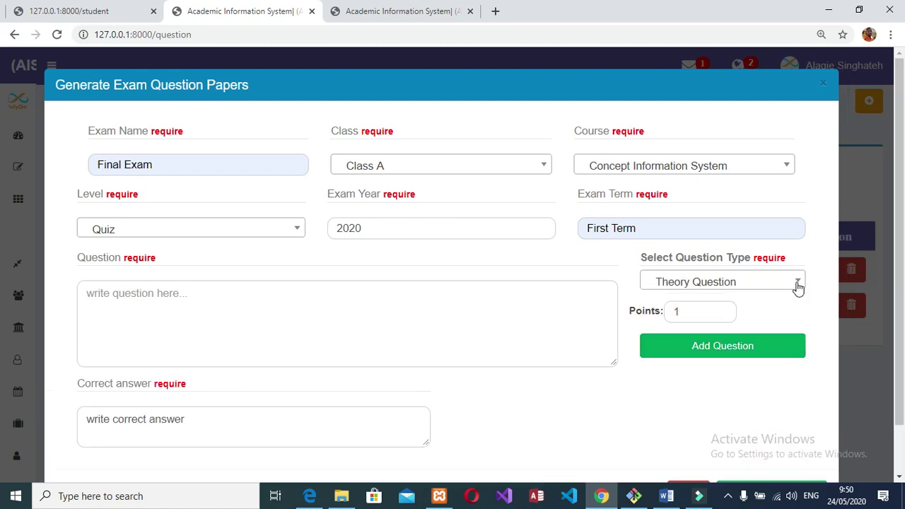
{"action": "scroll", "coordinate": [550, 343], "scroll_direction": "down", "scroll_amount": 1}
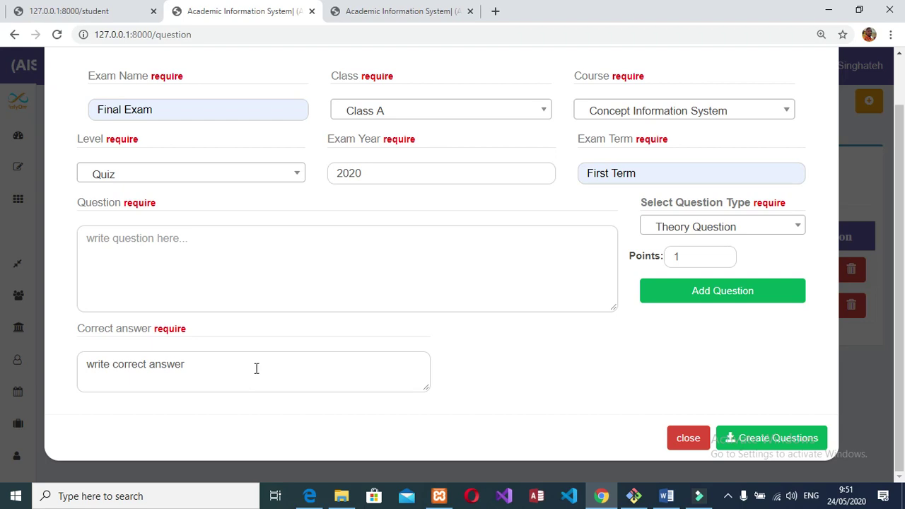
{"action": "left_click", "coordinate": [780, 228]}
{"action": "left_click", "coordinate": [677, 344]}
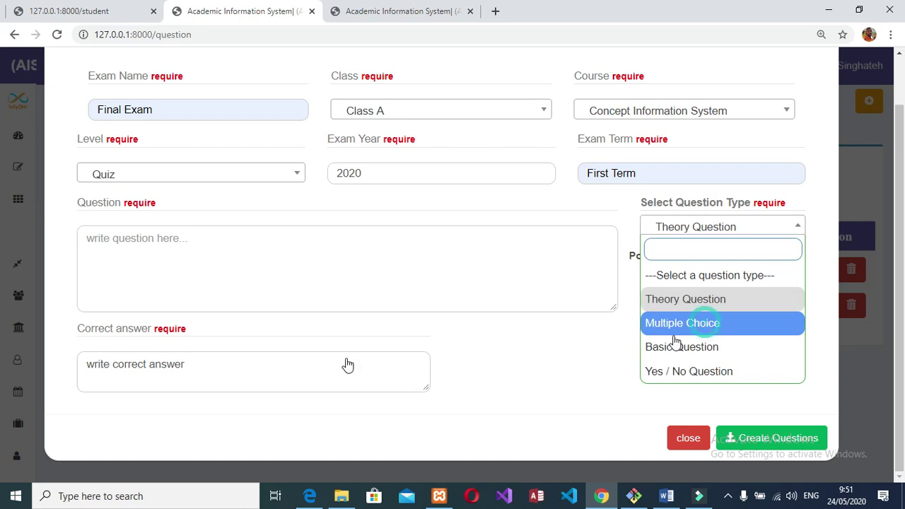
{"action": "scroll", "coordinate": [183, 354], "scroll_direction": "down", "scroll_amount": 2}
- Go through the five answer-choice fields and view the correct-choice options without picking one
{"action": "left_click", "coordinate": [179, 317]}
{"action": "left_click", "coordinate": [327, 316]}
{"action": "left_click", "coordinate": [596, 318]}
{"action": "left_click", "coordinate": [687, 314]}
{"action": "left_click", "coordinate": [216, 357]}
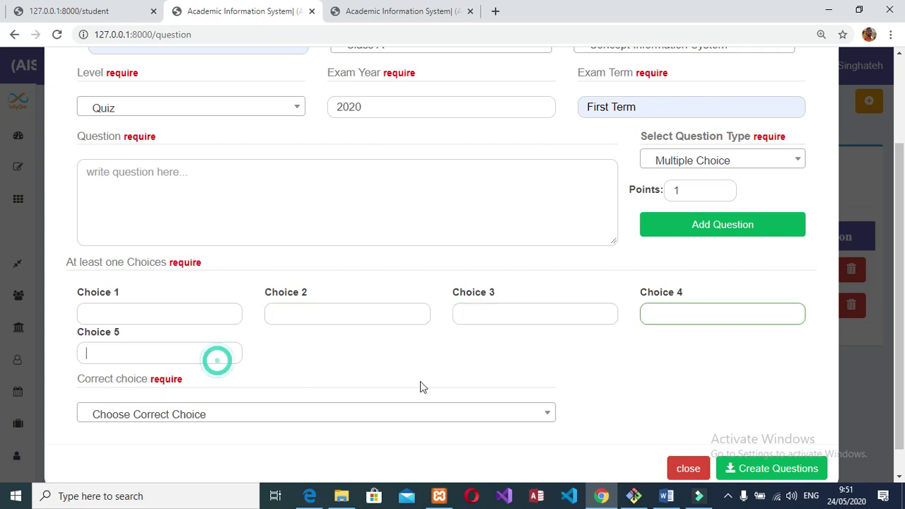
{"action": "left_click", "coordinate": [532, 383]}
{"action": "left_click", "coordinate": [506, 408]}
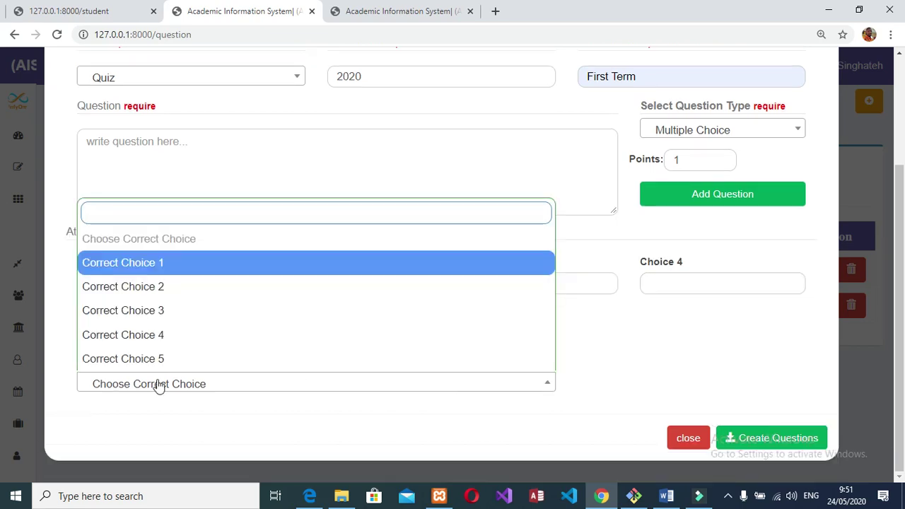
{"action": "left_click", "coordinate": [630, 351]}
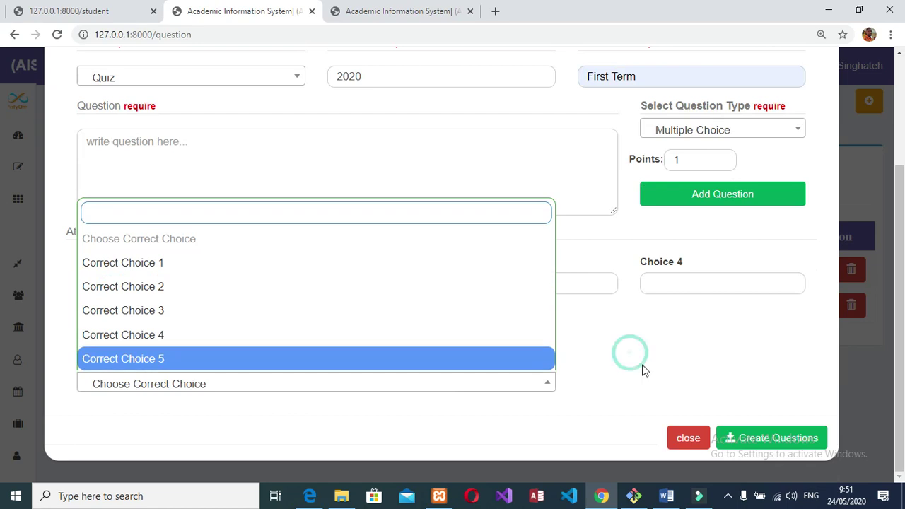
{"action": "scroll", "coordinate": [722, 279], "scroll_direction": "up", "scroll_amount": 3}
{"action": "left_click", "coordinate": [771, 279]}
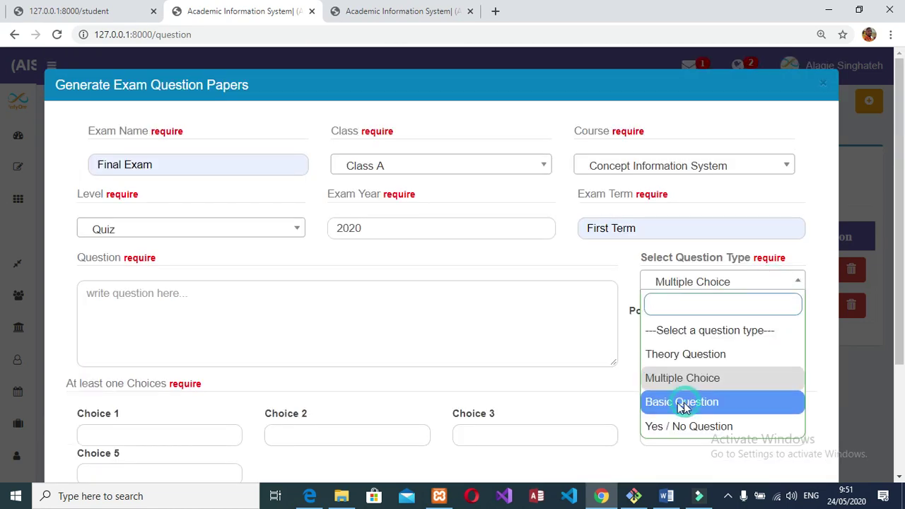
- Switch the question type to Yes / No Question and set its points to 7
{"action": "left_click", "coordinate": [681, 404]}
{"action": "scroll", "coordinate": [101, 391], "scroll_direction": "down", "scroll_amount": 1}
{"action": "left_click", "coordinate": [150, 381]}
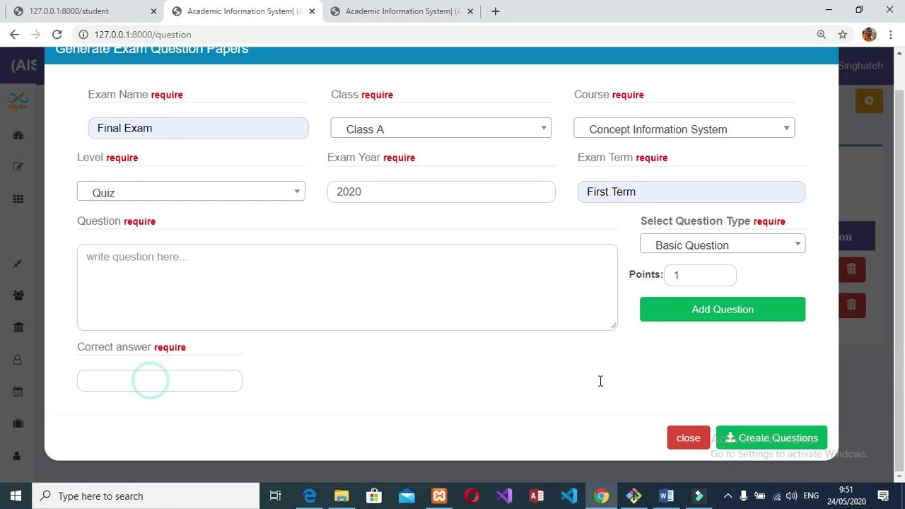
{"action": "left_click", "coordinate": [784, 259]}
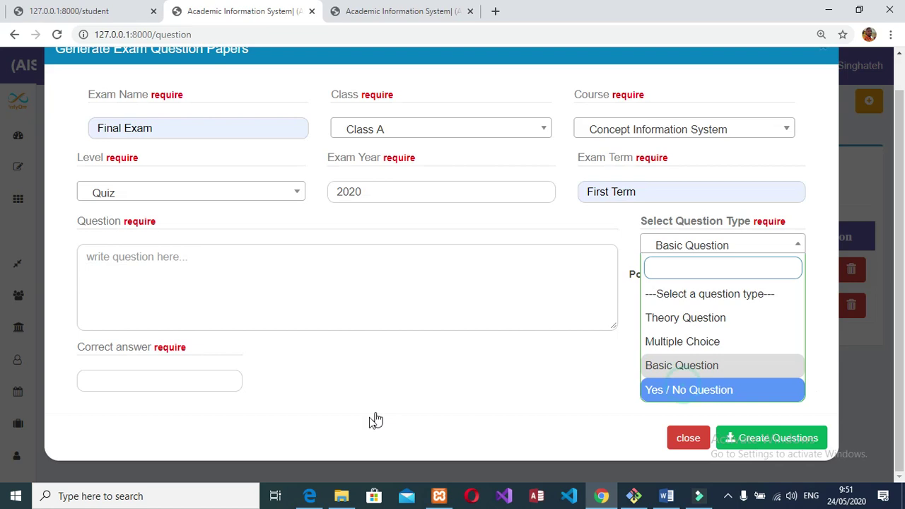
{"action": "left_click", "coordinate": [206, 282]}
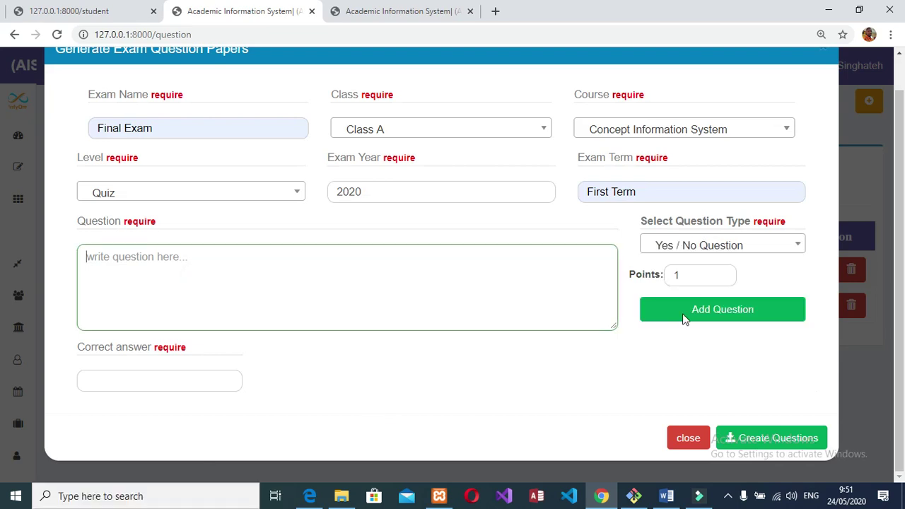
{"action": "left_click", "coordinate": [721, 272]}
{"action": "key", "text": "Up"}
{"action": "key", "text": "Up"}
{"action": "key", "text": "Up"}
{"action": "key", "text": "Up"}
{"action": "key", "text": "Up"}
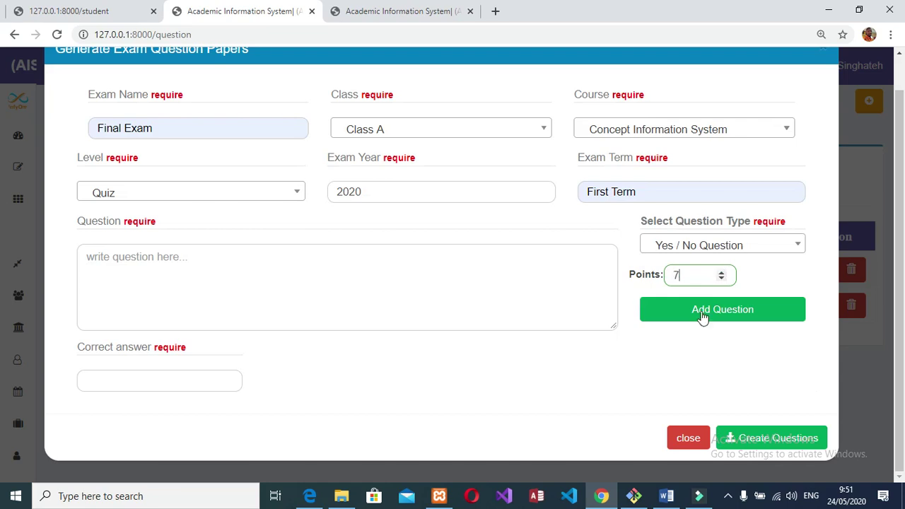
- Add extra question blocks to the paper, then remove the surplus ones
{"action": "key", "text": "Return"}
{"action": "scroll", "coordinate": [424, 368], "scroll_direction": "down", "scroll_amount": 2}
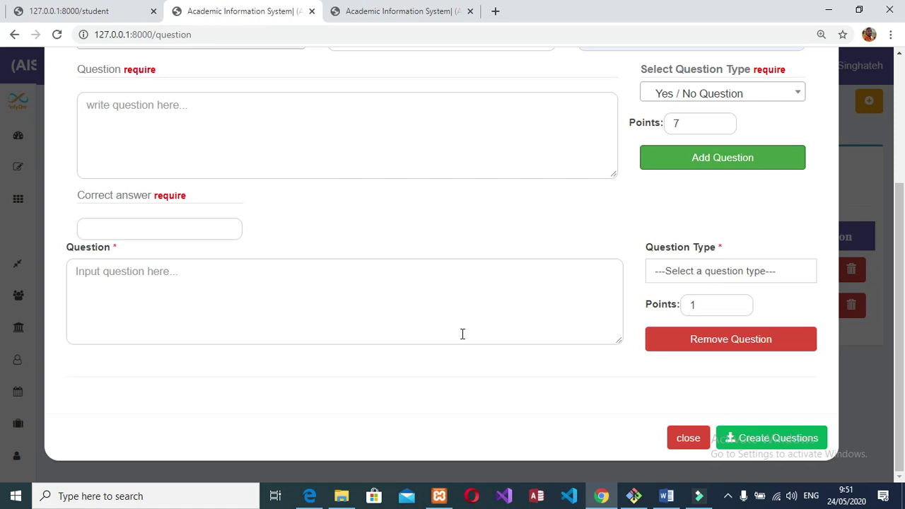
{"action": "left_click", "coordinate": [707, 169]}
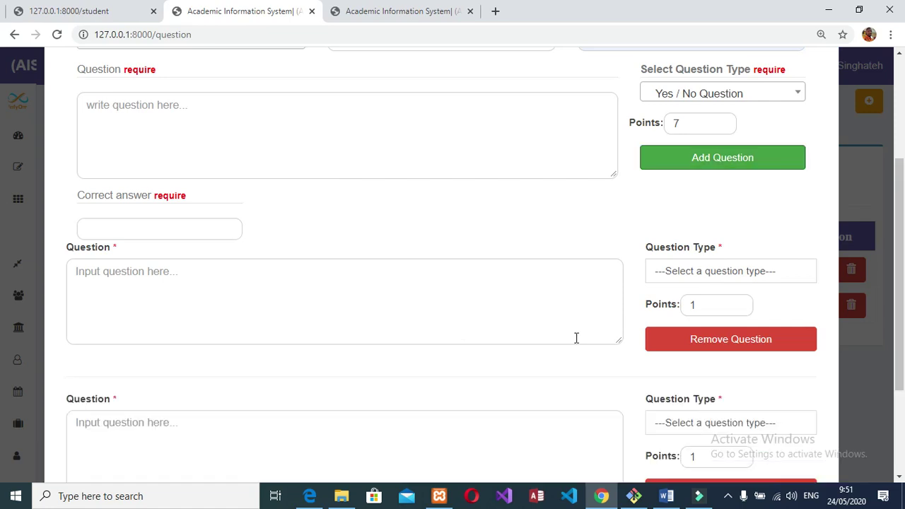
{"action": "scroll", "coordinate": [577, 338], "scroll_direction": "down", "scroll_amount": 2}
{"action": "left_click", "coordinate": [733, 343]}
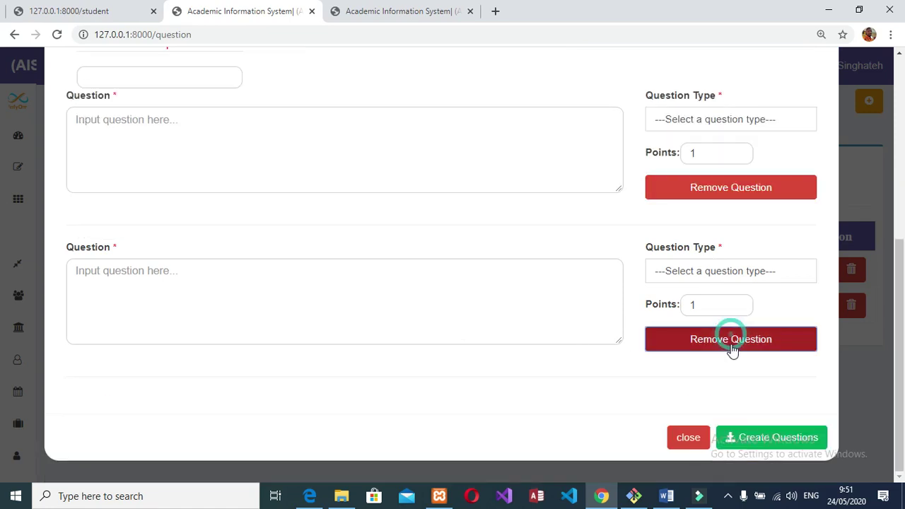
{"action": "left_click", "coordinate": [733, 196]}
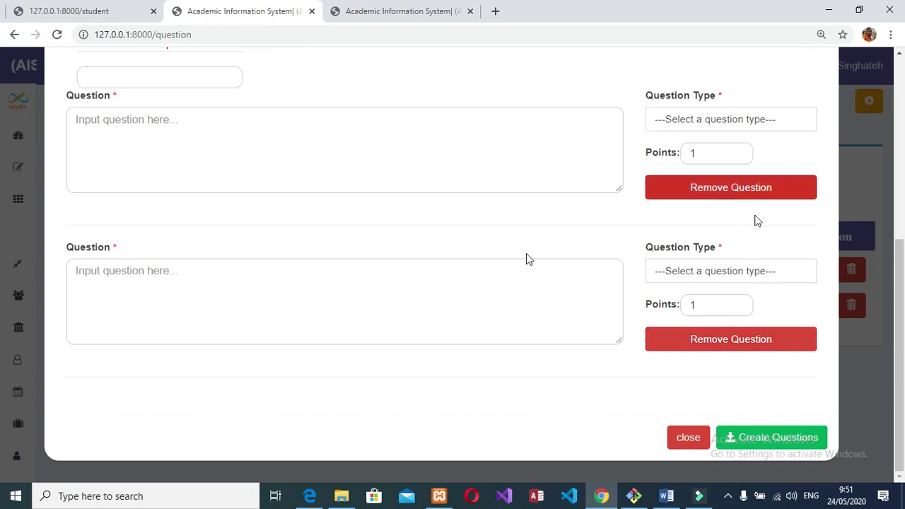
{"action": "scroll", "coordinate": [746, 234], "scroll_direction": "up", "scroll_amount": 3}
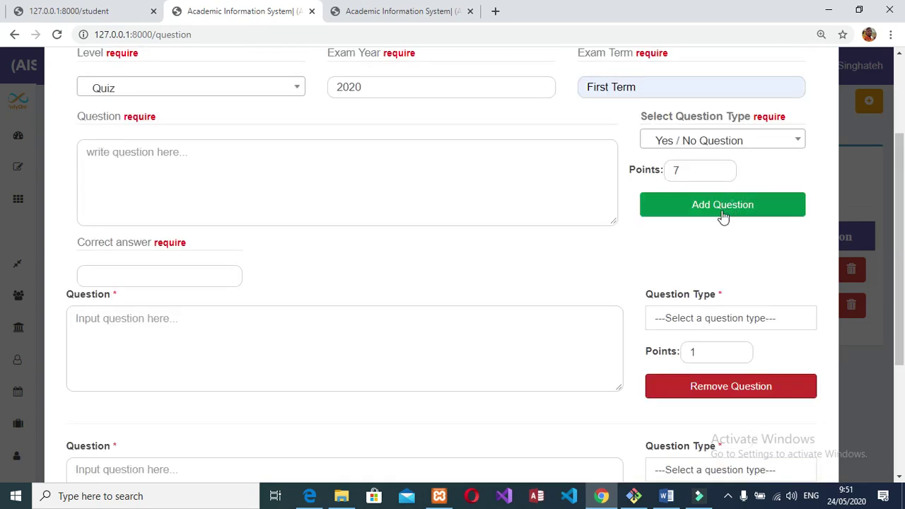
{"action": "left_click", "coordinate": [723, 213]}
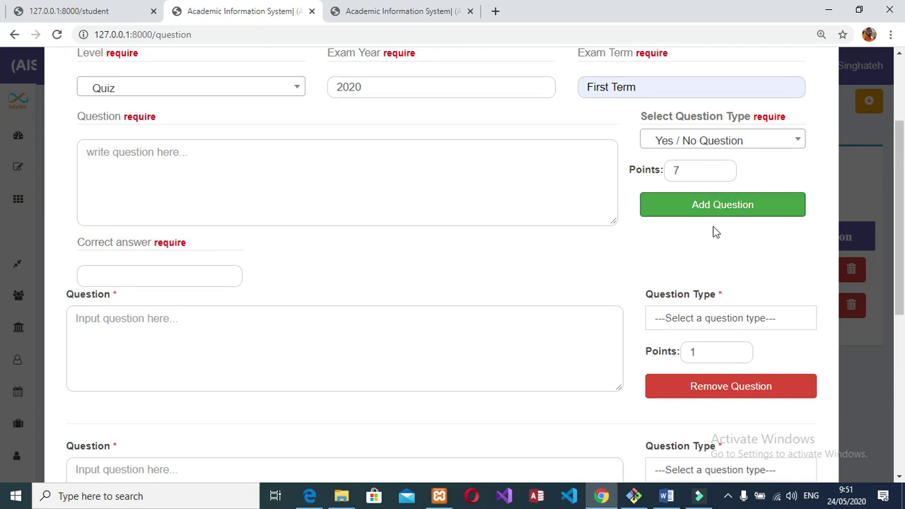
{"action": "scroll", "coordinate": [711, 234], "scroll_direction": "down", "scroll_amount": 5}
{"action": "scroll", "coordinate": [752, 271], "scroll_direction": "up", "scroll_amount": 4}
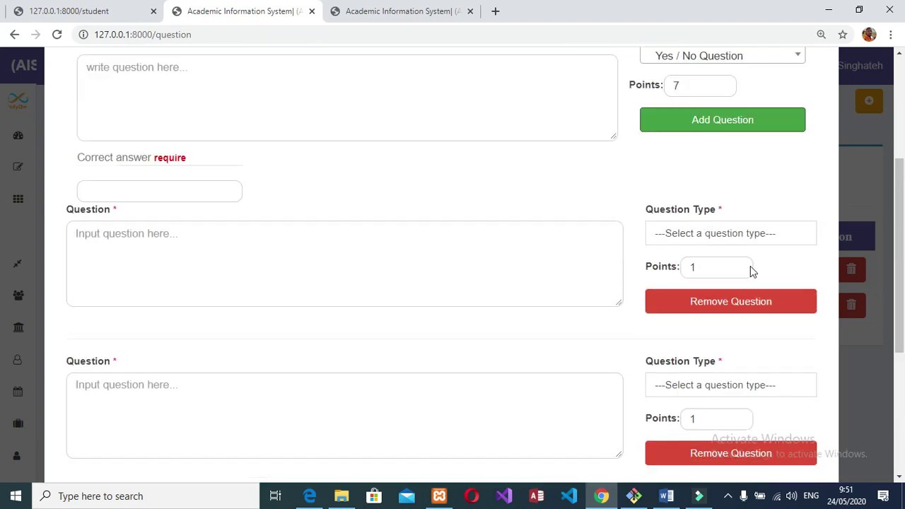
{"action": "left_click", "coordinate": [748, 307]}
{"action": "left_click", "coordinate": [729, 306]}
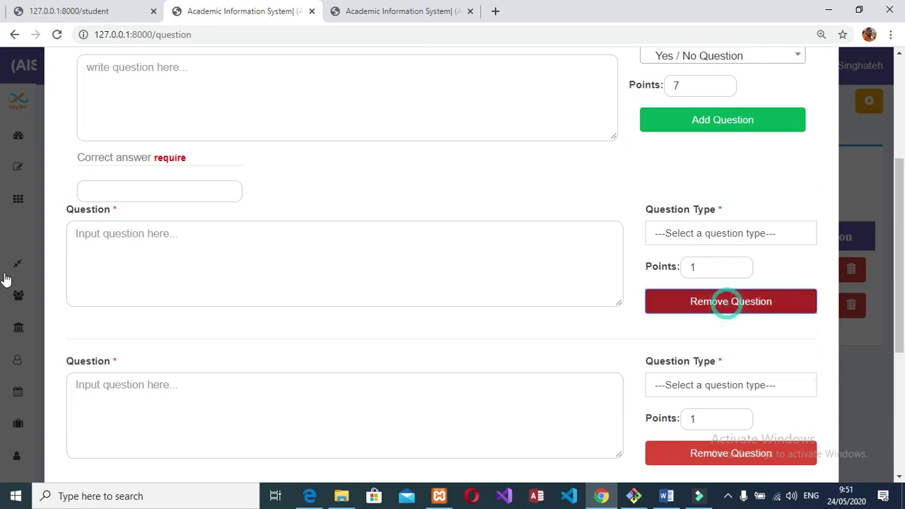
- Close the Final Exam question paper form
{"action": "scroll", "coordinate": [512, 212], "scroll_direction": "up", "scroll_amount": 3}
{"action": "left_click", "coordinate": [875, 164]}
{"action": "scroll", "coordinate": [287, 167], "scroll_direction": "down", "scroll_amount": 2}
{"action": "scroll", "coordinate": [233, 207], "scroll_direction": "up", "scroll_amount": 2}
- Go to the Question Lists page and expand its filter card
{"action": "left_click", "coordinate": [427, 186]}
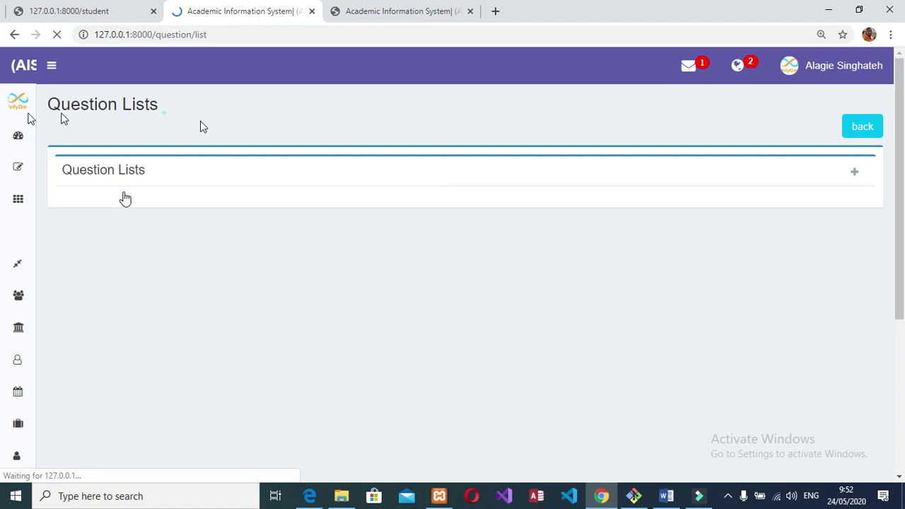
{"action": "triple_click", "coordinate": [146, 130]}
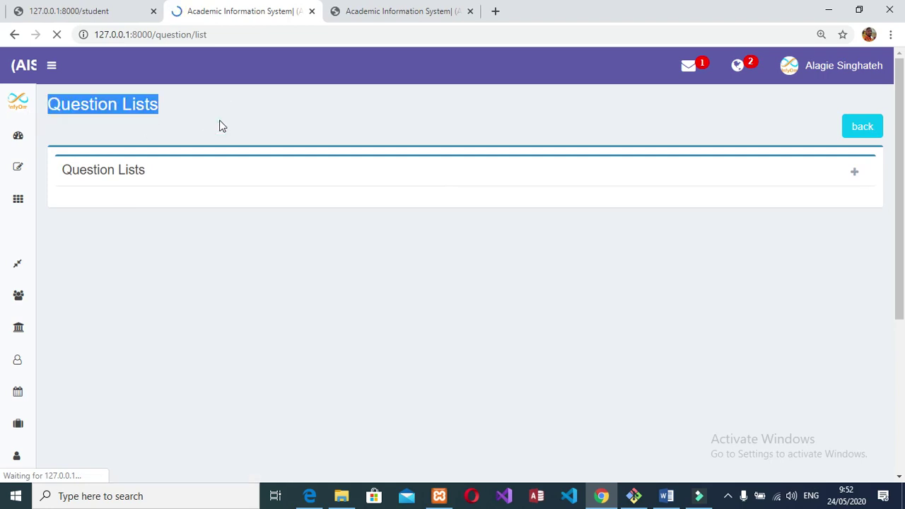
{"action": "left_click", "coordinate": [220, 126]}
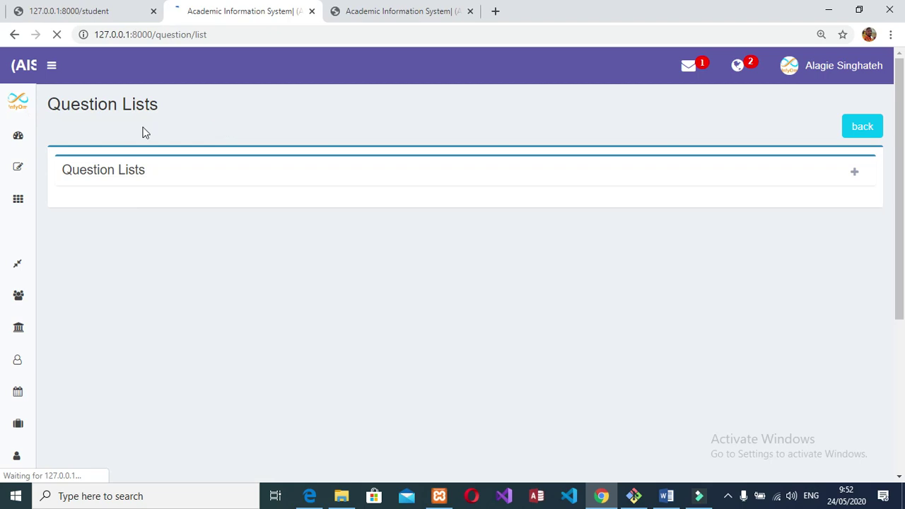
{"action": "left_click", "coordinate": [855, 175]}
{"action": "left_click", "coordinate": [855, 176]}
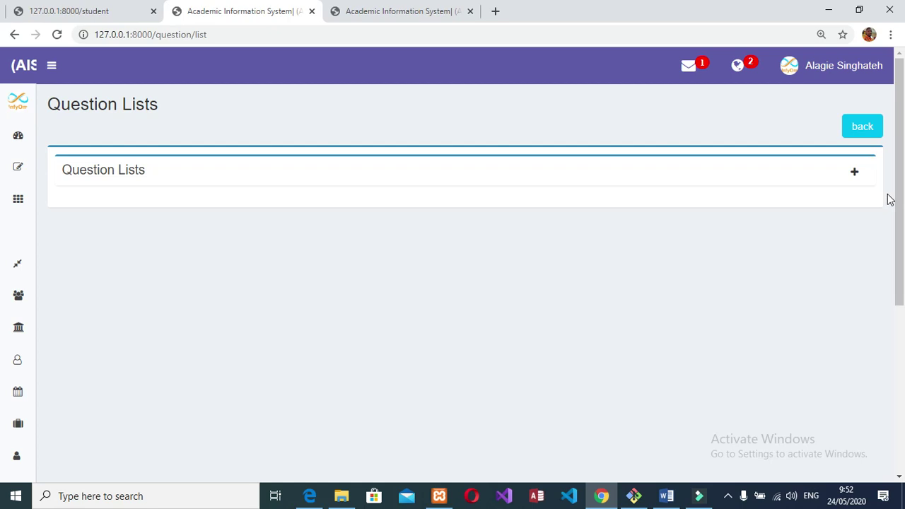
{"action": "left_click", "coordinate": [856, 175]}
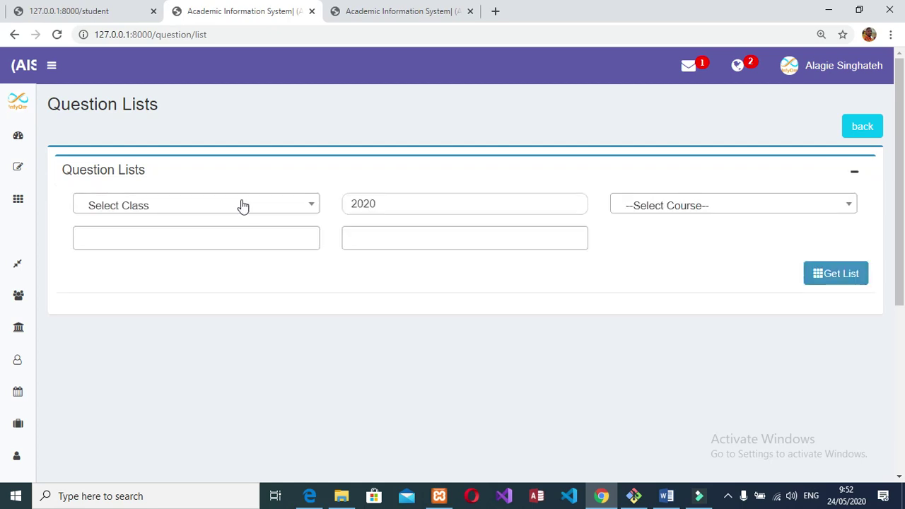
- Filter by Class A and the Concept Information System course
{"action": "left_click", "coordinate": [210, 203]}
{"action": "left_click", "coordinate": [164, 302]}
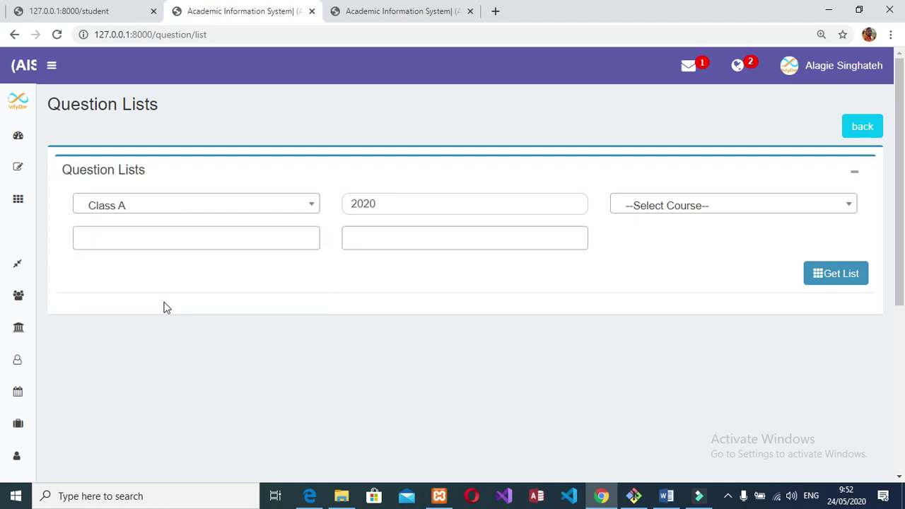
{"action": "left_click", "coordinate": [690, 210]}
{"action": "left_click", "coordinate": [687, 210]}
{"action": "left_click", "coordinate": [685, 210]}
{"action": "left_click", "coordinate": [685, 206]}
{"action": "left_click", "coordinate": [684, 205]}
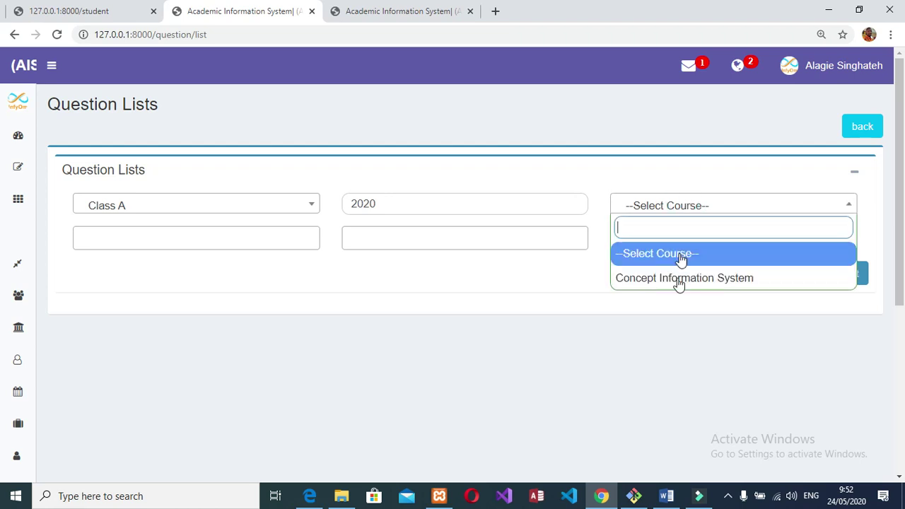
{"action": "left_click", "coordinate": [679, 280]}
{"action": "left_click", "coordinate": [155, 242]}
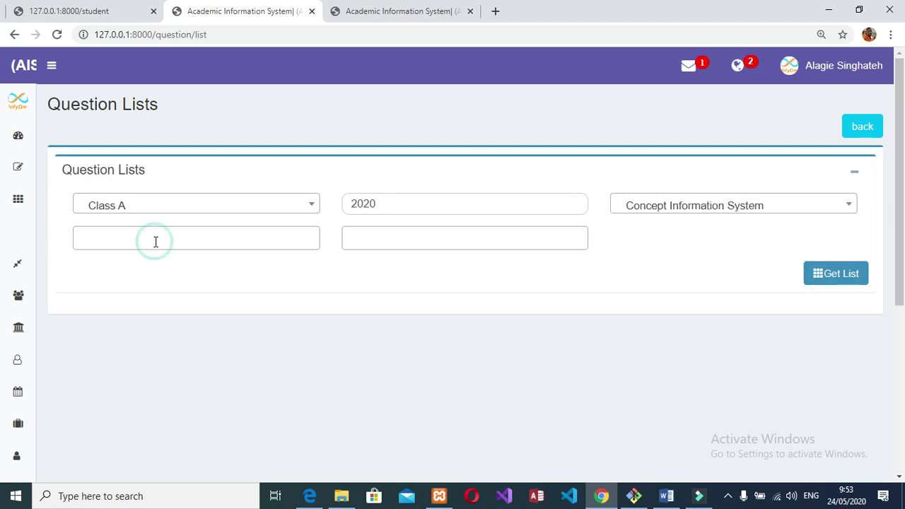
- Add First Term as the chapter filter
{"action": "left_click", "coordinate": [157, 240]}
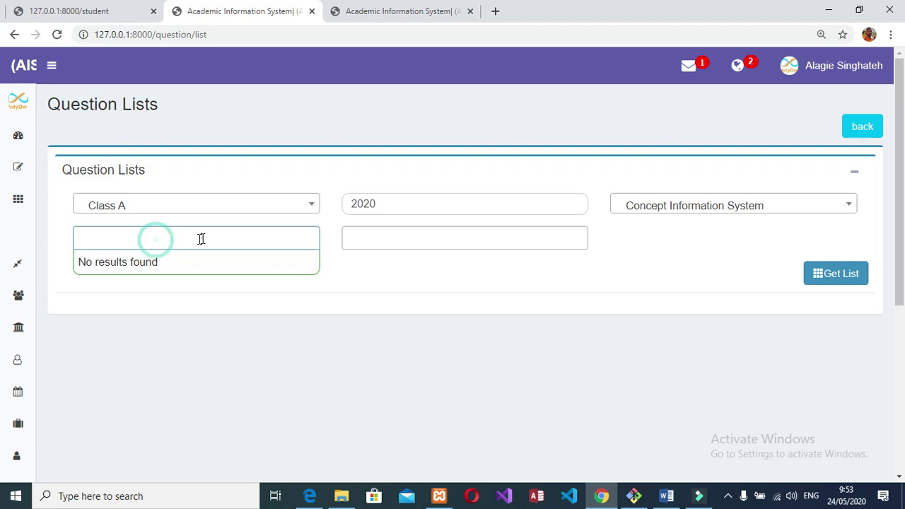
{"action": "left_click", "coordinate": [202, 238]}
{"action": "left_click", "coordinate": [234, 238]}
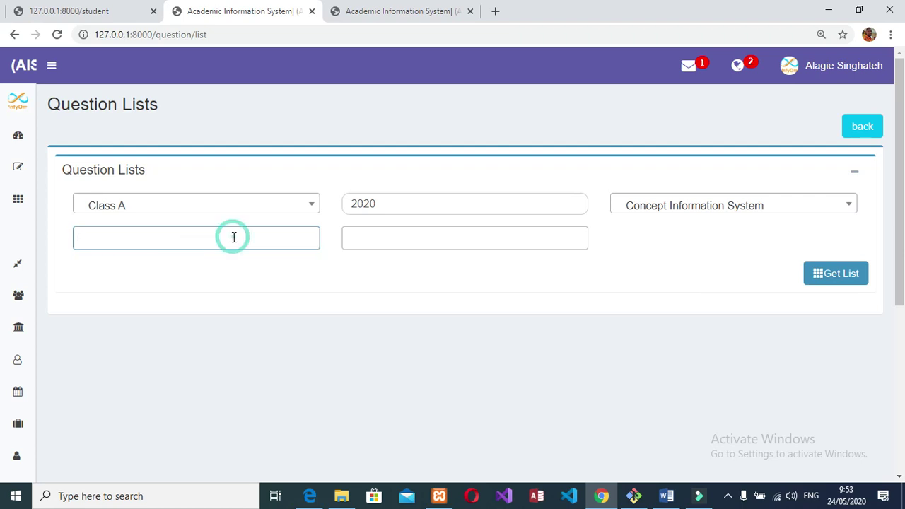
{"action": "left_click", "coordinate": [233, 237]}
{"action": "left_click", "coordinate": [263, 236]}
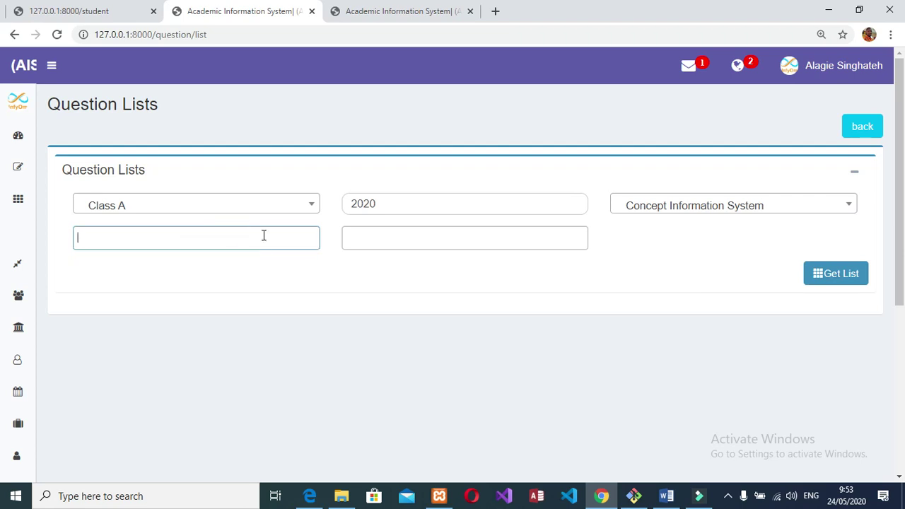
{"action": "left_click", "coordinate": [263, 236]}
{"action": "left_click", "coordinate": [209, 265]}
{"action": "left_click", "coordinate": [403, 242]}
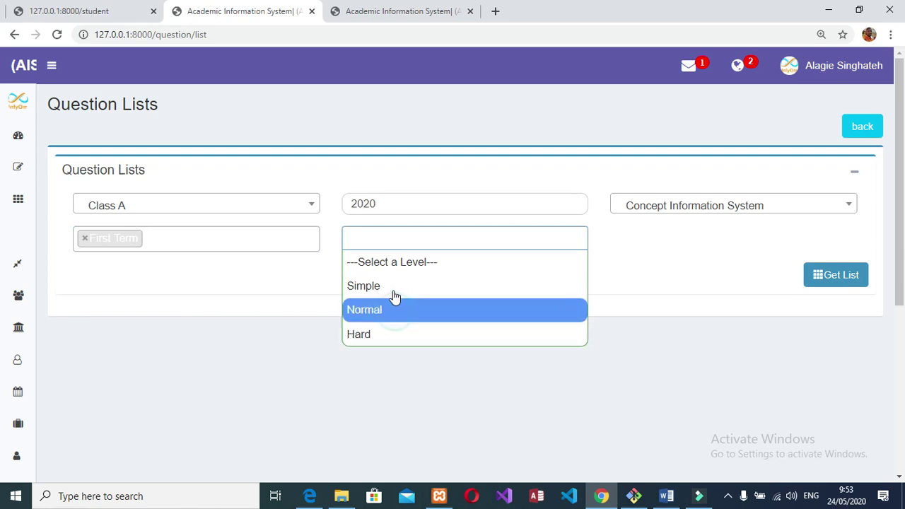
- Add Normal, Hard and Simple difficulty levels and fetch the matching question list
{"action": "left_click", "coordinate": [396, 310]}
{"action": "left_click", "coordinate": [432, 239]}
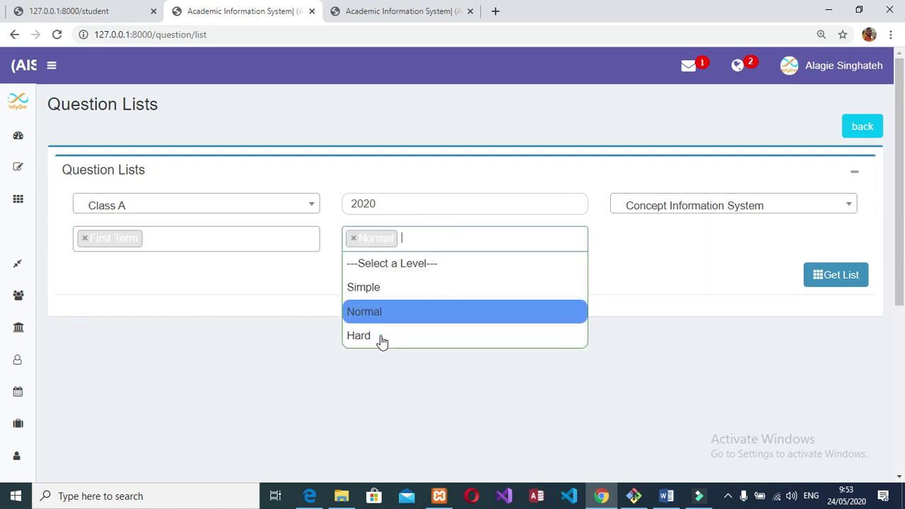
{"action": "key", "text": "Return"}
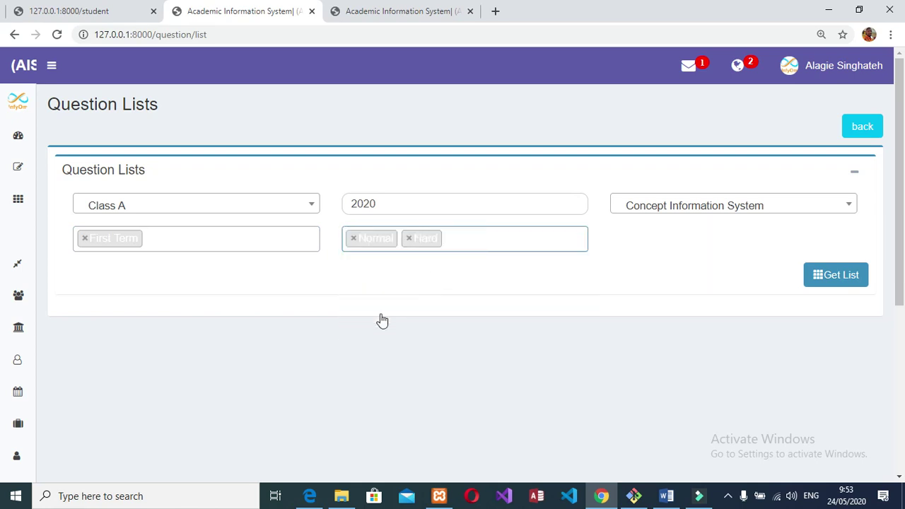
{"action": "left_click", "coordinate": [398, 291]}
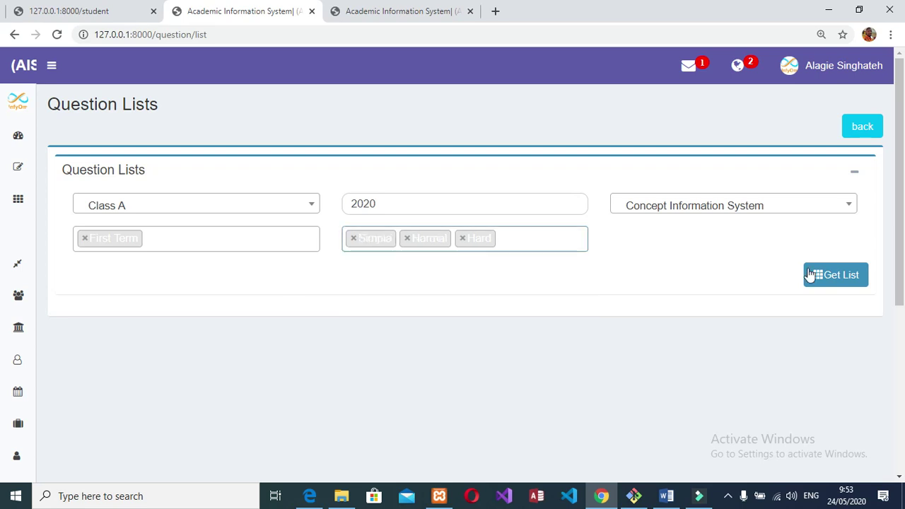
{"action": "key", "text": "Return"}
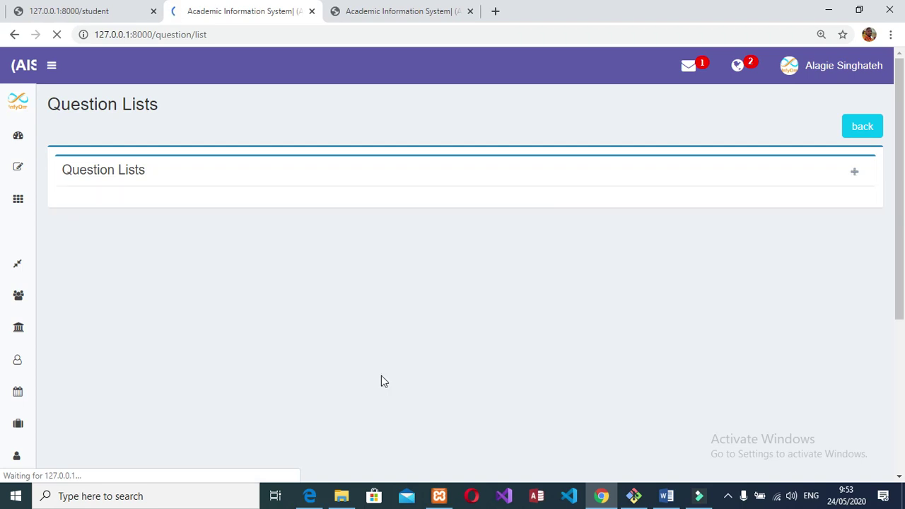
- Expand the Question Lists card to show the results table and scroll through it
{"action": "left_click", "coordinate": [855, 176]}
{"action": "left_click", "coordinate": [856, 176]}
{"action": "left_click", "coordinate": [855, 176]}
{"action": "left_click", "coordinate": [855, 176]}
{"action": "left_click", "coordinate": [855, 177]}
{"action": "left_click", "coordinate": [855, 176]}
{"action": "left_click", "coordinate": [855, 176]}
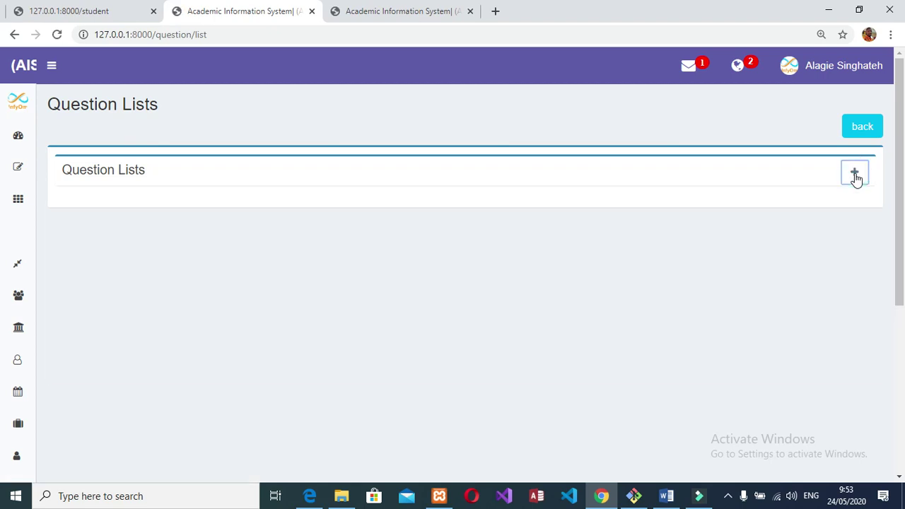
{"action": "scroll", "coordinate": [707, 262], "scroll_direction": "down", "scroll_amount": 3}
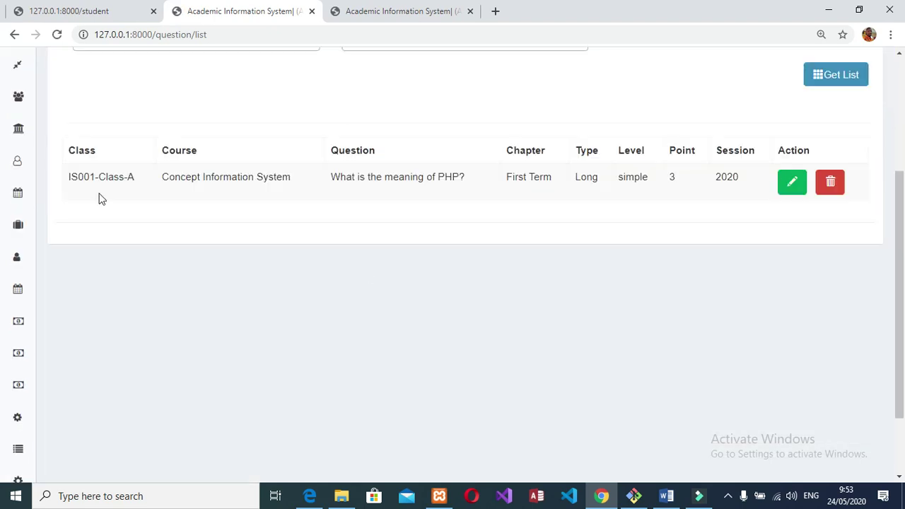
{"action": "scroll", "coordinate": [106, 219], "scroll_direction": "up", "scroll_amount": 1}
- Check the PHP question's course, text, type, level and points, then return to Exam Papers List
{"action": "left_click_drag", "start_coordinate": [70, 242], "coordinate": [471, 249]}
{"action": "left_click", "coordinate": [251, 259]}
{"action": "left_click", "coordinate": [335, 250]}
{"action": "left_click", "coordinate": [325, 245]}
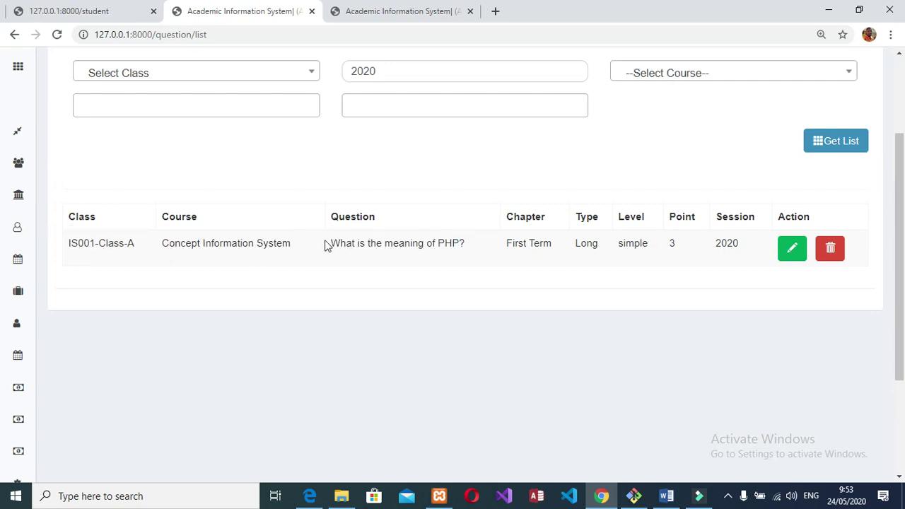
{"action": "left_click_drag", "start_coordinate": [350, 245], "coordinate": [469, 245]}
{"action": "left_click", "coordinate": [532, 243]}
{"action": "left_click", "coordinate": [634, 243]}
{"action": "left_click_drag", "start_coordinate": [576, 243], "coordinate": [748, 263]}
{"action": "left_click", "coordinate": [744, 256]}
{"action": "scroll", "coordinate": [639, 279], "scroll_direction": "up", "scroll_amount": 2}
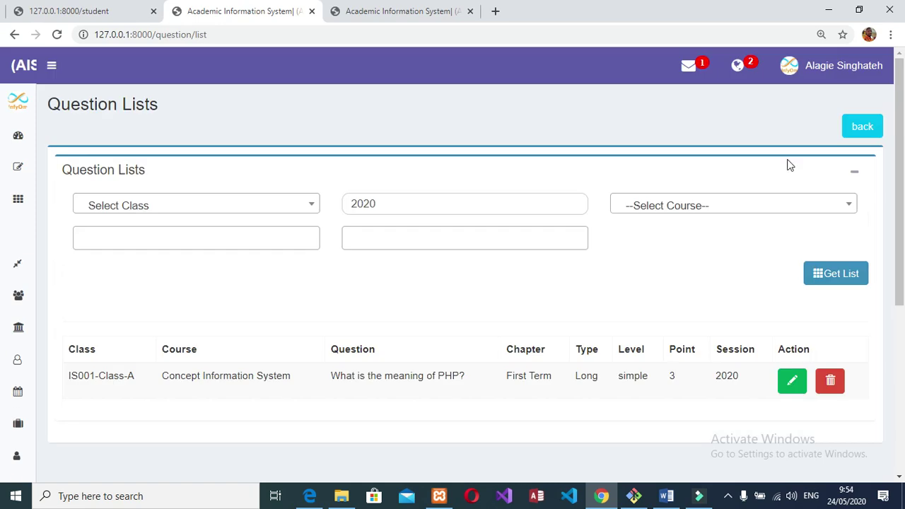
{"action": "left_click", "coordinate": [870, 130]}
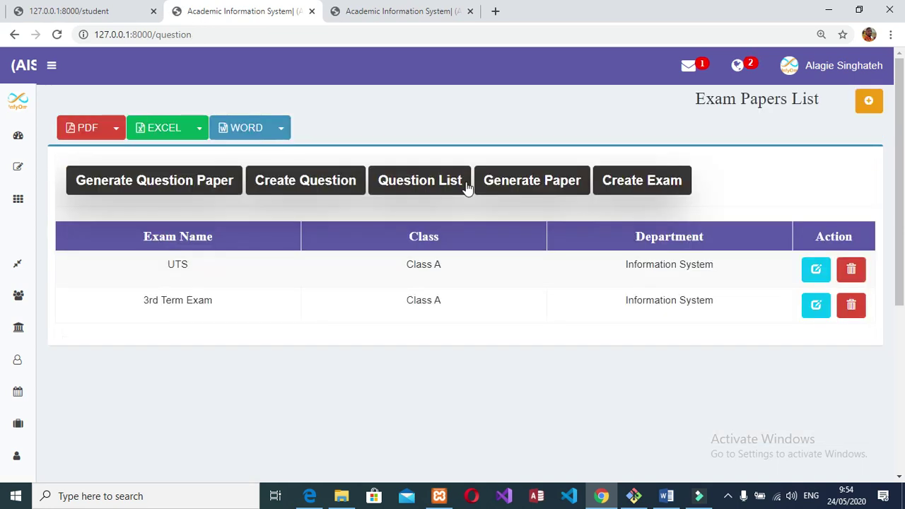
- Start a new exam and look through the Make Exam form's exam type and class choices
{"action": "left_click", "coordinate": [548, 187]}
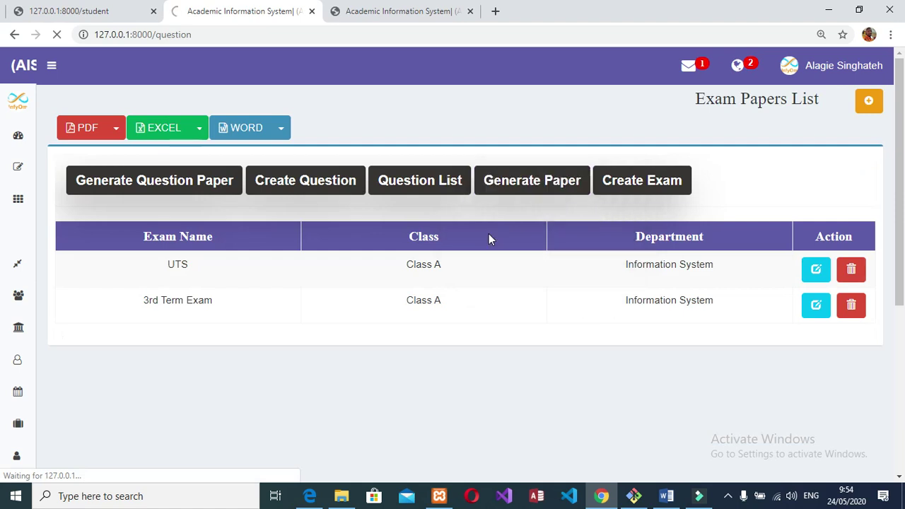
{"action": "left_click", "coordinate": [648, 181]}
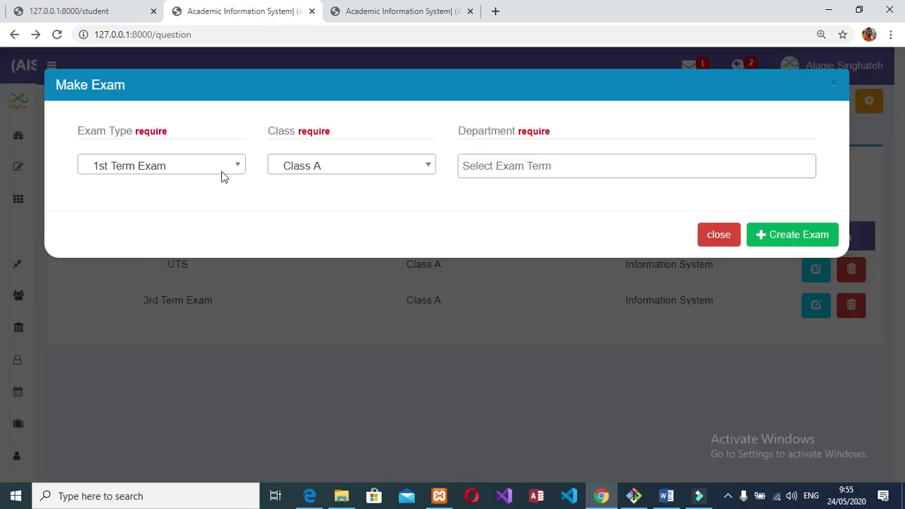
{"action": "left_click", "coordinate": [55, 85]}
{"action": "left_click", "coordinate": [171, 94]}
{"action": "left_click", "coordinate": [231, 166]}
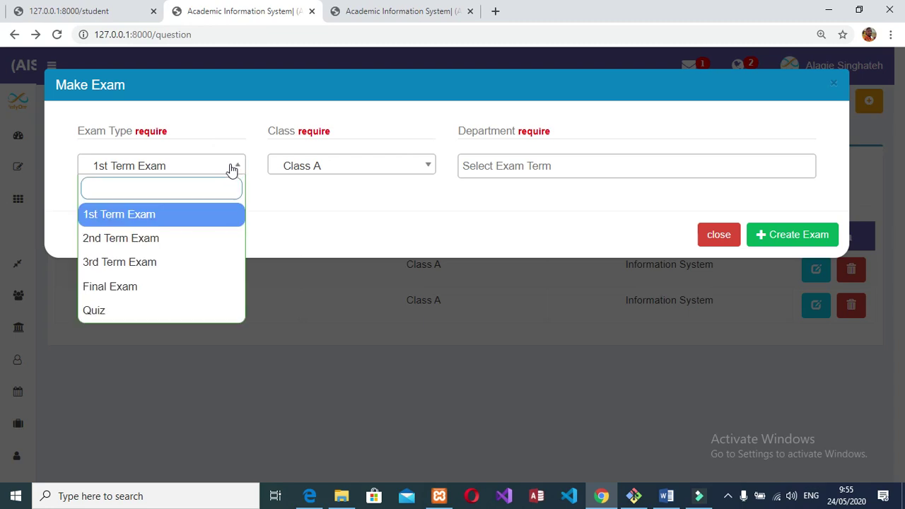
{"action": "left_click", "coordinate": [360, 170]}
{"action": "left_click", "coordinate": [362, 171]}
{"action": "left_click", "coordinate": [370, 171]}
- Try the department list, then pick the second Class A entry and dismiss the browser alert
{"action": "left_click", "coordinate": [490, 168]}
{"action": "left_click", "coordinate": [492, 168]}
{"action": "left_click", "coordinate": [492, 168]}
{"action": "left_click", "coordinate": [491, 168]}
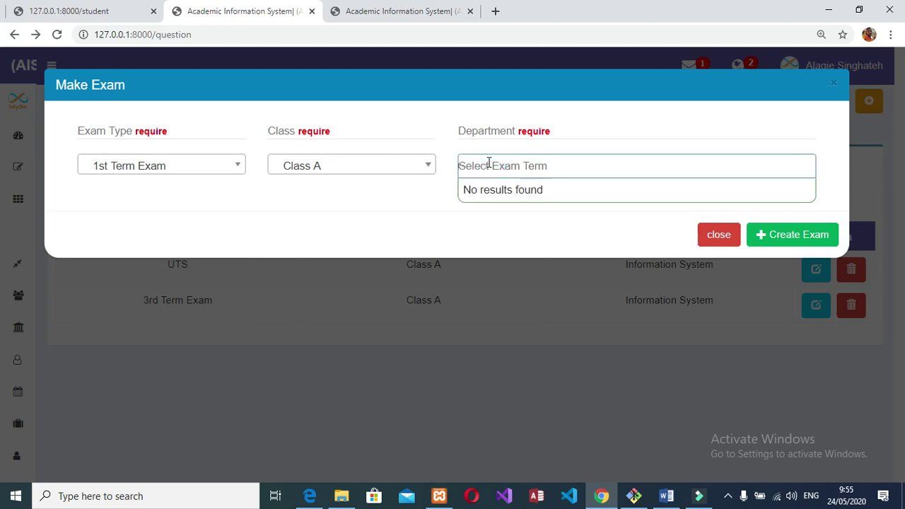
{"action": "left_click", "coordinate": [370, 169]}
{"action": "left_click", "coordinate": [347, 247]}
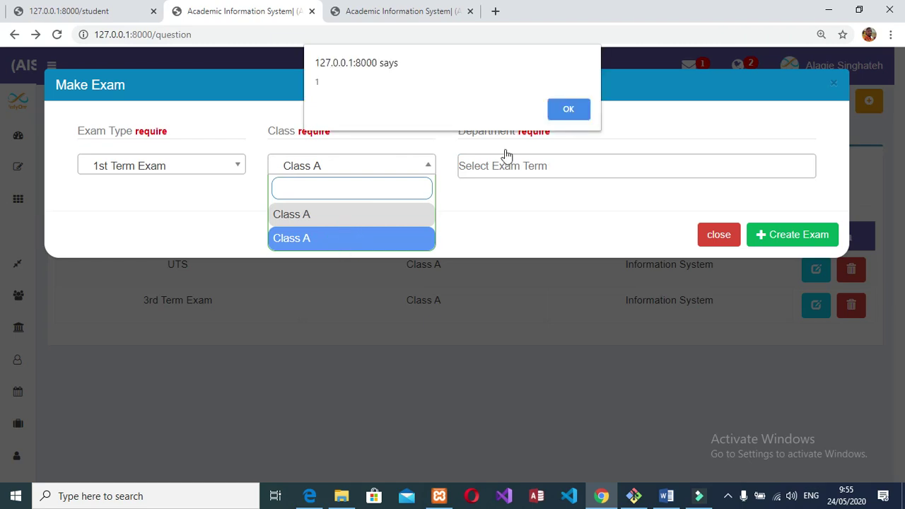
{"action": "left_click", "coordinate": [570, 109]}
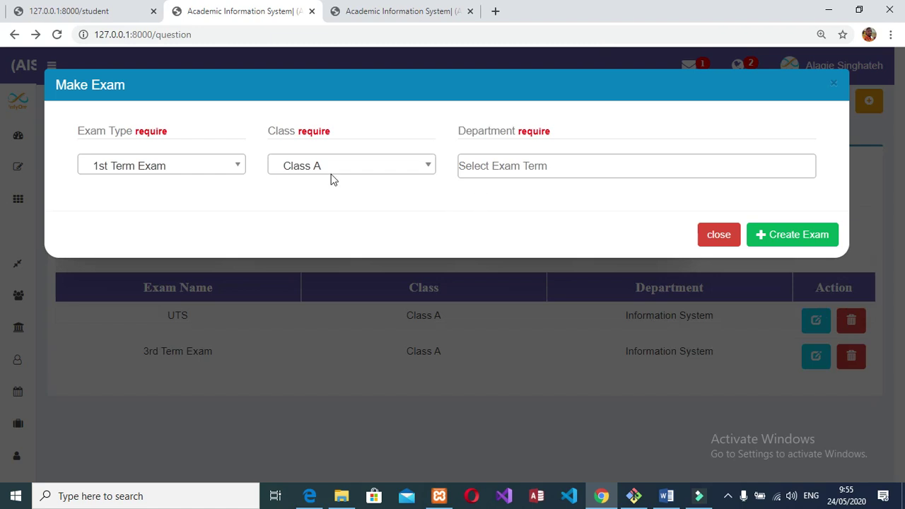
- Retry the Department dropdown, reselect the class, and dismiss the browser alert again
{"action": "left_click", "coordinate": [592, 171]}
{"action": "left_click", "coordinate": [593, 172]}
{"action": "left_click", "coordinate": [592, 172]}
{"action": "left_click", "coordinate": [592, 172]}
{"action": "left_click", "coordinate": [536, 167]}
{"action": "left_click", "coordinate": [536, 167]}
{"action": "left_click", "coordinate": [535, 167]}
{"action": "left_click", "coordinate": [536, 167]}
{"action": "left_click", "coordinate": [536, 167]}
{"action": "left_click", "coordinate": [530, 165]}
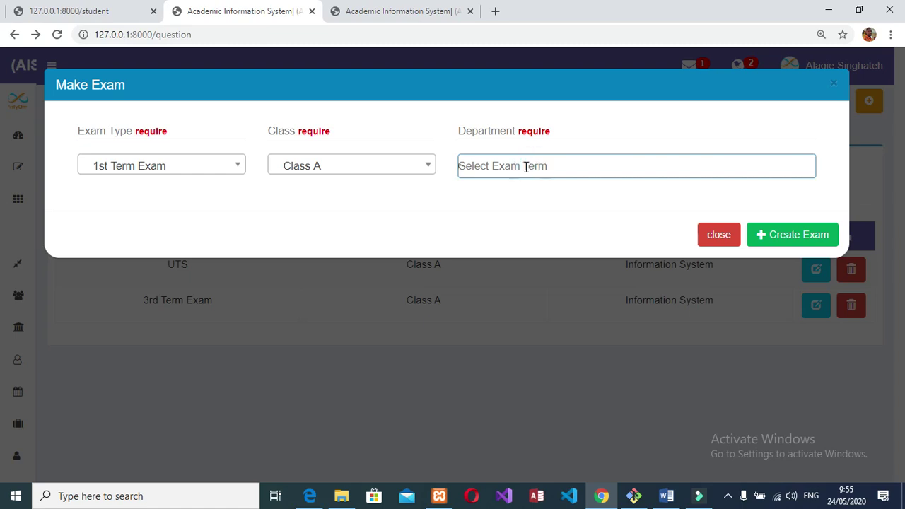
{"action": "left_click", "coordinate": [380, 170]}
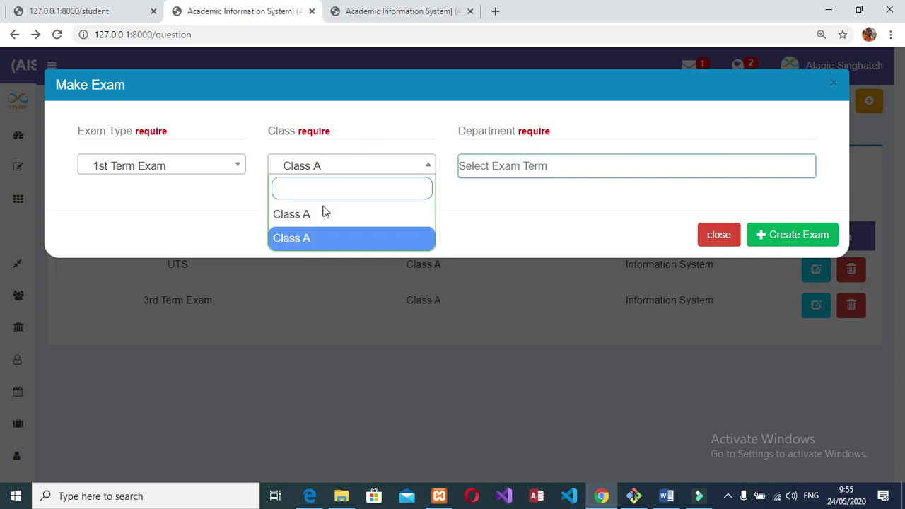
{"action": "left_click", "coordinate": [483, 164]}
{"action": "left_click", "coordinate": [566, 112]}
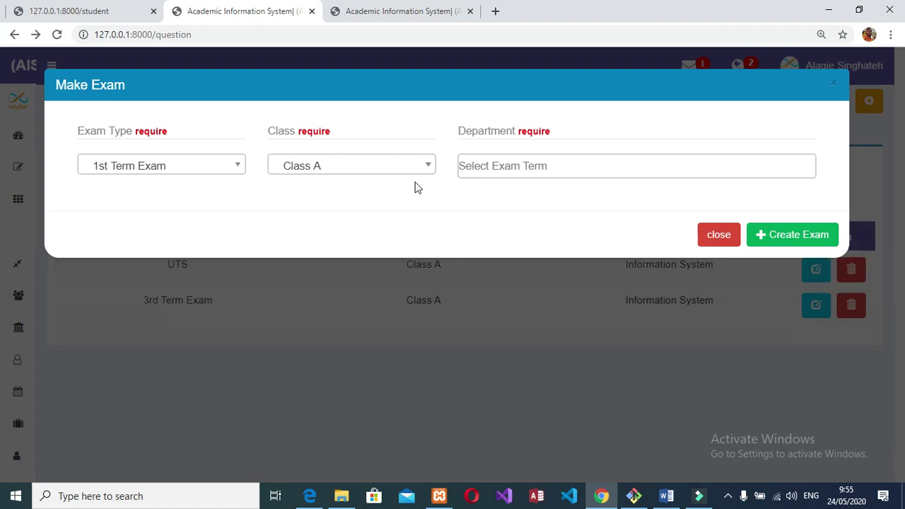
- Keep retrying the empty Department dropdown, then close the Make Exam form unsaved
{"action": "left_click_drag", "start_coordinate": [451, 135], "coordinate": [566, 138]}
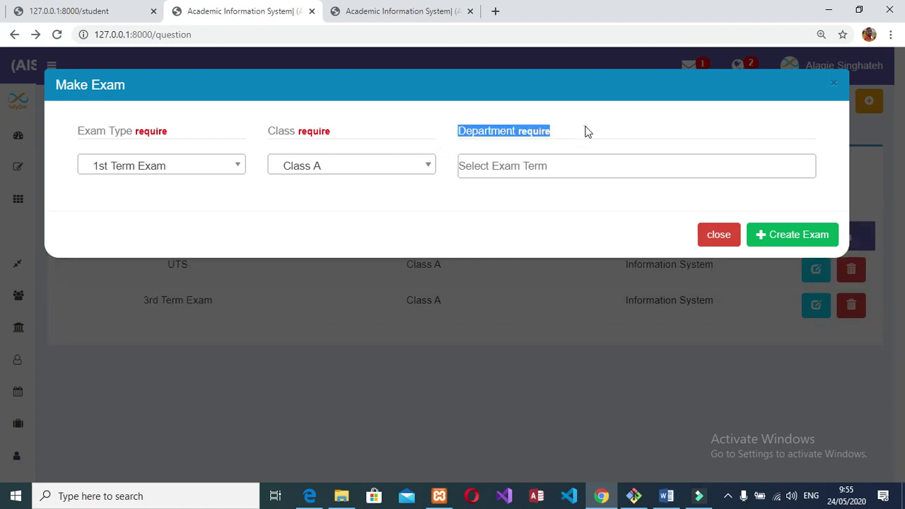
{"action": "left_click", "coordinate": [570, 153]}
{"action": "left_click", "coordinate": [553, 172]}
{"action": "left_click", "coordinate": [552, 167]}
{"action": "left_click", "coordinate": [552, 167]}
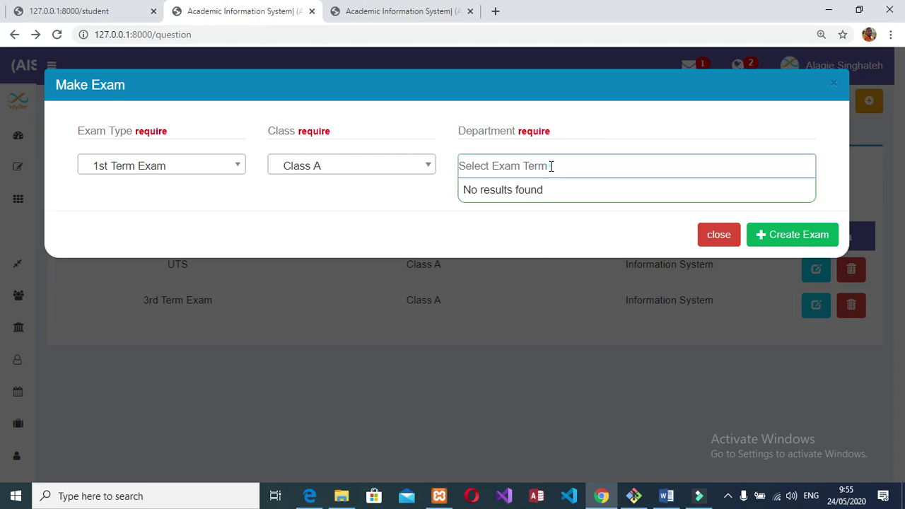
{"action": "left_click", "coordinate": [552, 166]}
{"action": "left_click", "coordinate": [552, 167]}
{"action": "left_click", "coordinate": [552, 166]}
{"action": "left_click", "coordinate": [552, 167]}
{"action": "left_click", "coordinate": [552, 166]}
{"action": "left_click", "coordinate": [552, 166]}
{"action": "left_click", "coordinate": [552, 166]}
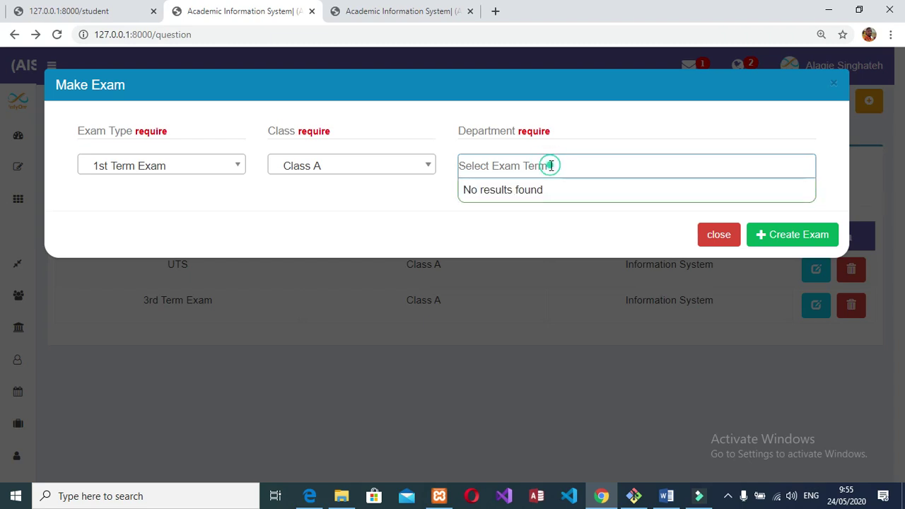
{"action": "left_click", "coordinate": [552, 167]}
{"action": "left_click", "coordinate": [551, 166]}
{"action": "left_click", "coordinate": [551, 166]}
{"action": "left_click", "coordinate": [551, 166]}
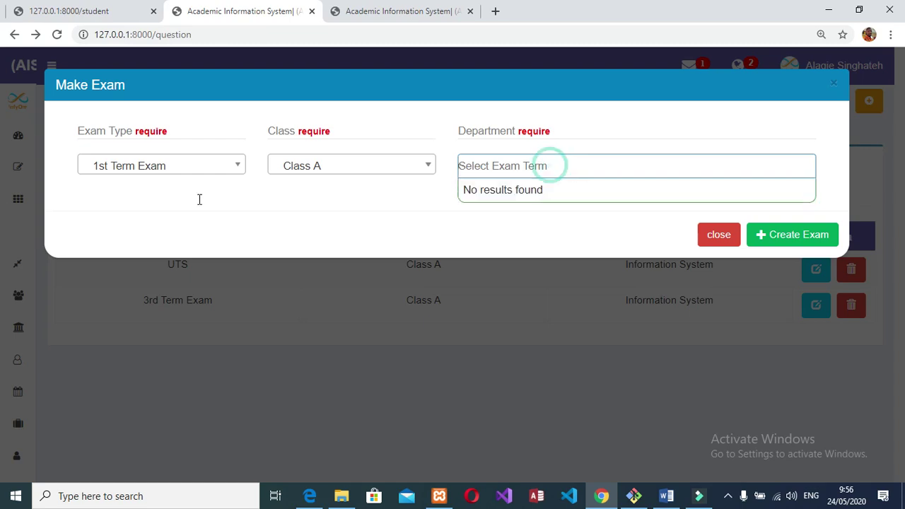
{"action": "left_click", "coordinate": [503, 172]}
{"action": "left_click", "coordinate": [503, 172]}
{"action": "left_click", "coordinate": [714, 236]}
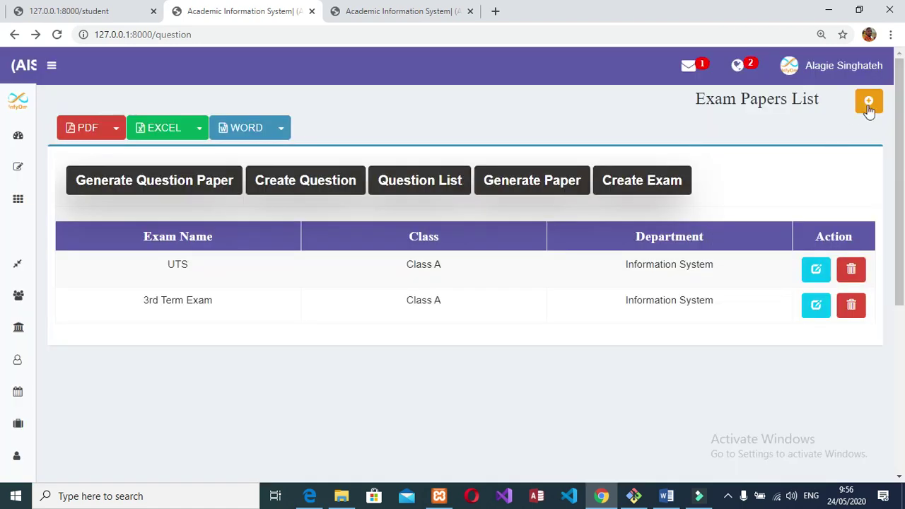
- Expand the sidebar so the menu labels are shown
{"action": "scroll", "coordinate": [227, 226], "scroll_direction": "down", "scroll_amount": 2}
{"action": "scroll", "coordinate": [233, 240], "scroll_direction": "up", "scroll_amount": 2}
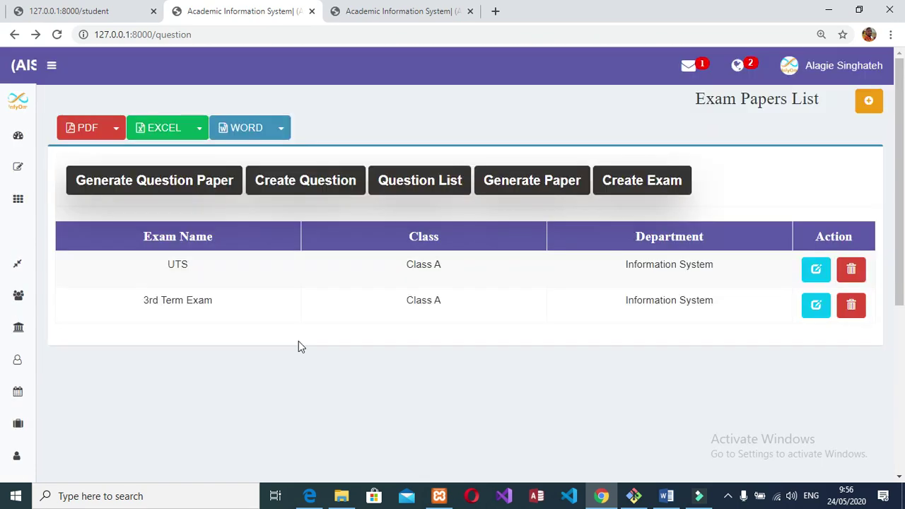
{"action": "left_click", "coordinate": [50, 69]}
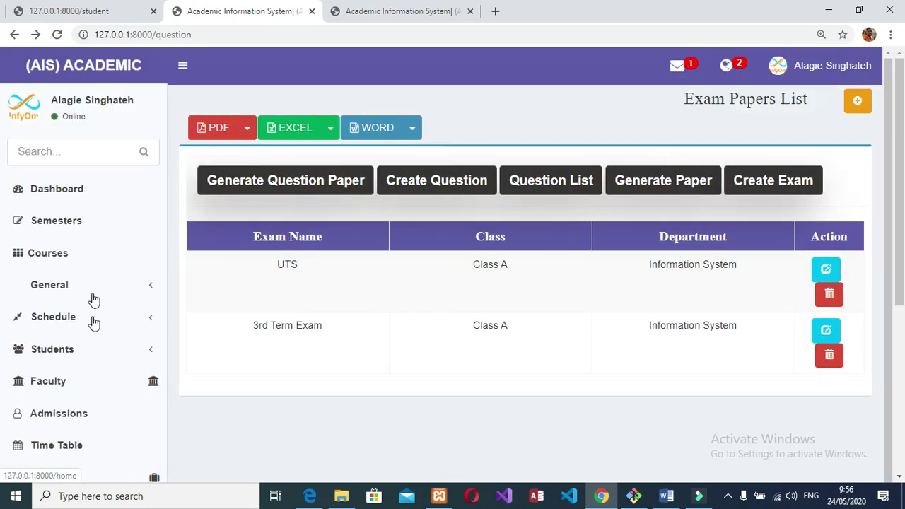
- Open Generate Gradesheet from the Results page, then bring up the Word document
{"action": "scroll", "coordinate": [94, 353], "scroll_direction": "down", "scroll_amount": 5}
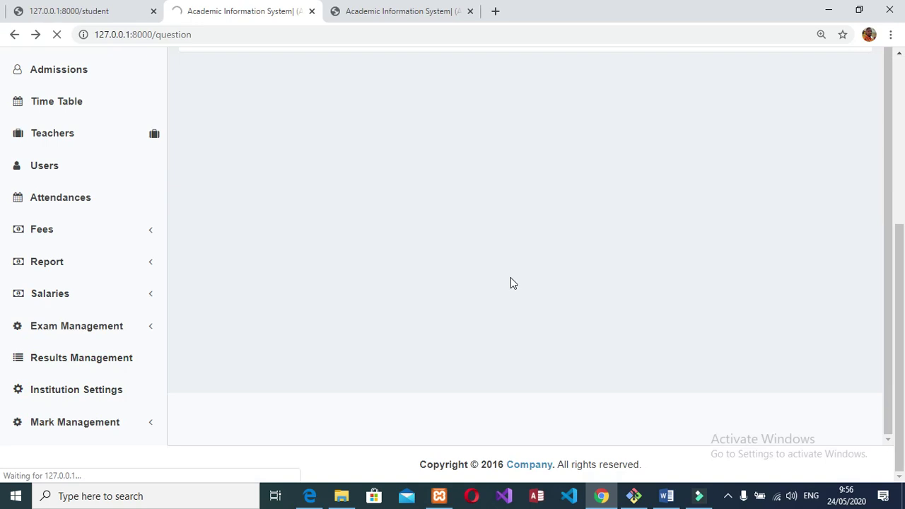
{"action": "scroll", "coordinate": [511, 282], "scroll_direction": "up", "scroll_amount": 1}
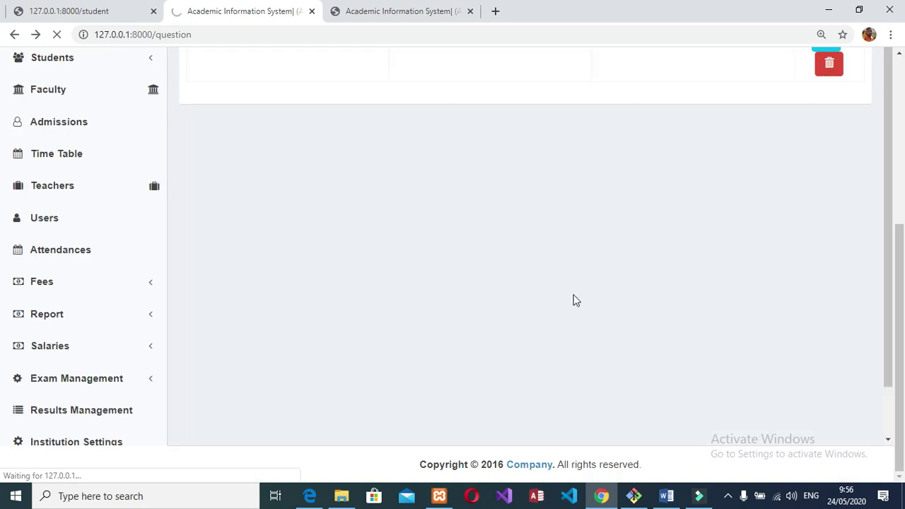
{"action": "scroll", "coordinate": [574, 300], "scroll_direction": "up", "scroll_amount": 5}
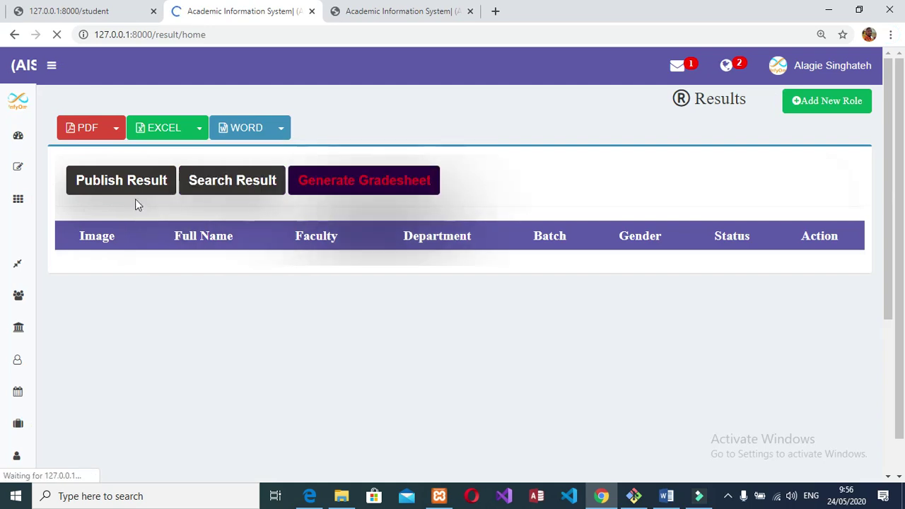
{"action": "left_click", "coordinate": [358, 185]}
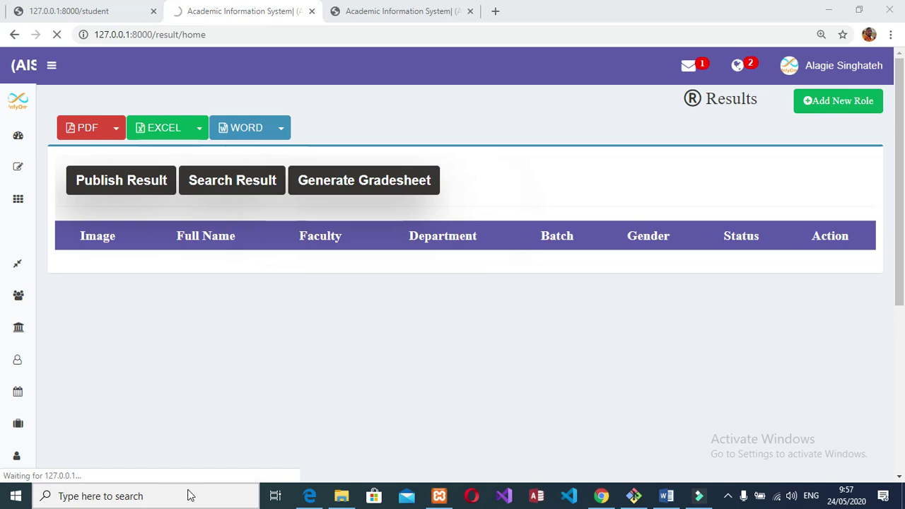
{"action": "left_click", "coordinate": [665, 494]}
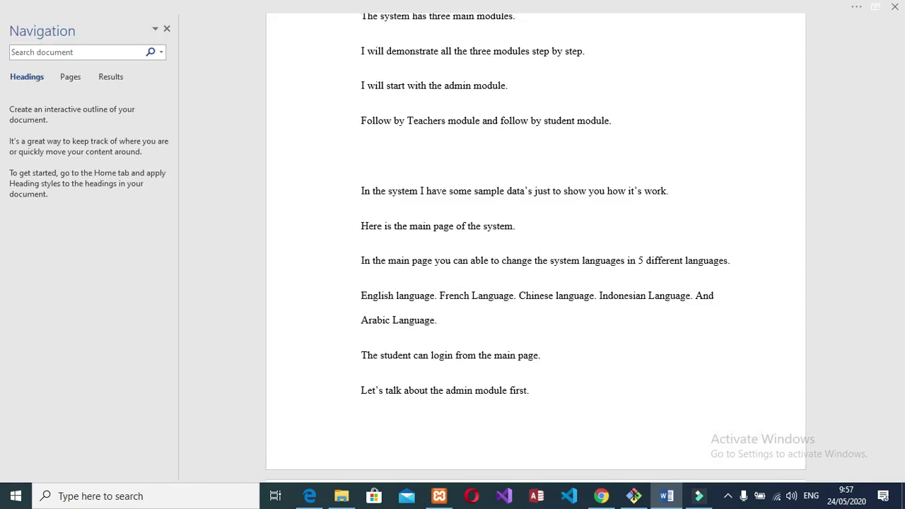
- Add the slow-laptop note on Word's second page, then return to Chrome
{"action": "key", "text": "Return"}
{"action": "type", "text": "my la"}
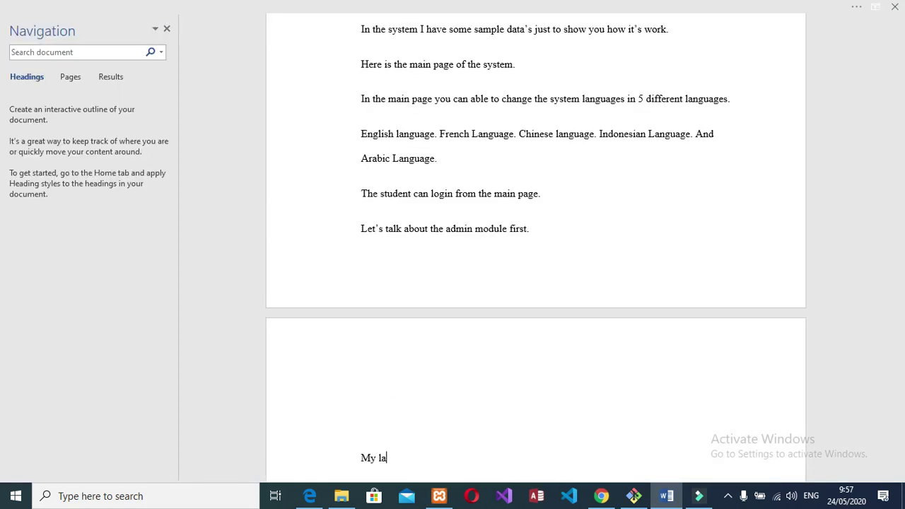
{"action": "type", "text": "ptop is very slow tha"}
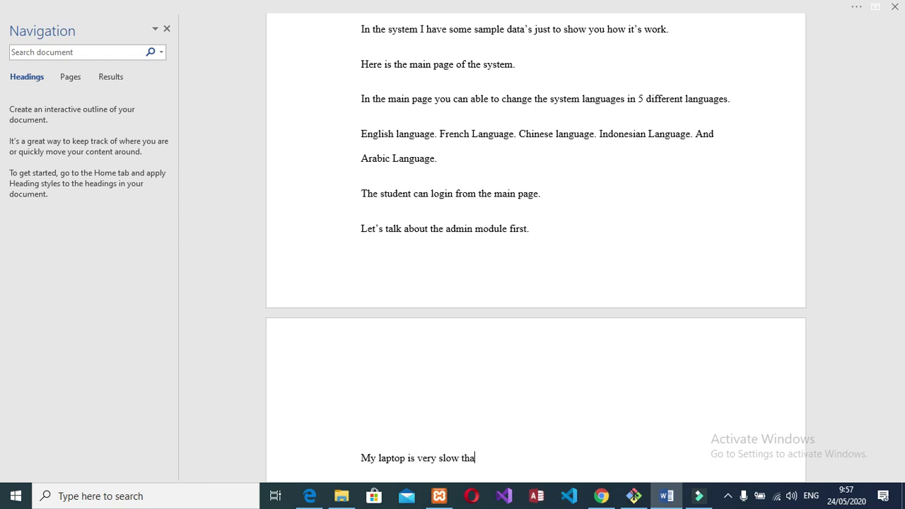
{"action": "type", "text": "'ss why …..."}
{"action": "scroll", "coordinate": [573, 333], "scroll_direction": "down", "scroll_amount": 3}
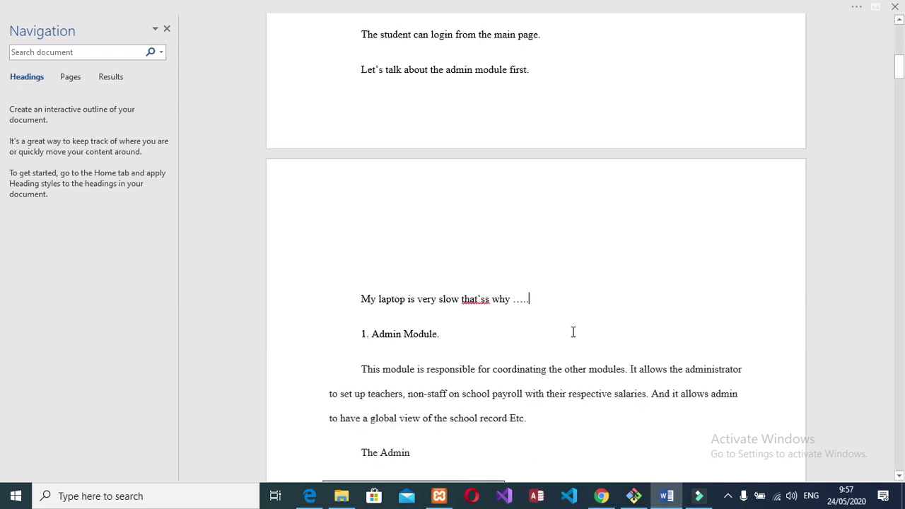
{"action": "left_click", "coordinate": [512, 265]}
{"action": "key", "text": "Up"}
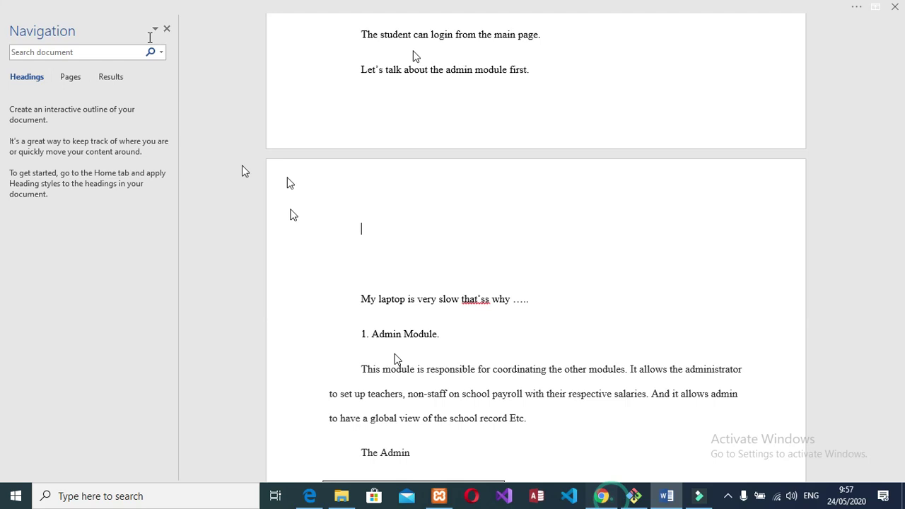
{"action": "key", "text": "alt+Tab"}
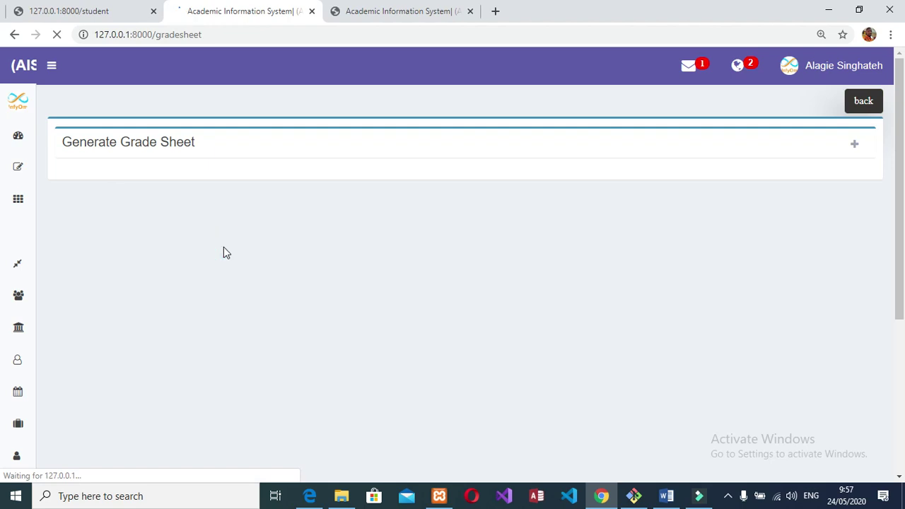
- Expand the Generate Grade Sheet card, showing Class A, Batch 2016, Single and Class Test
{"action": "left_click", "coordinate": [158, 232]}
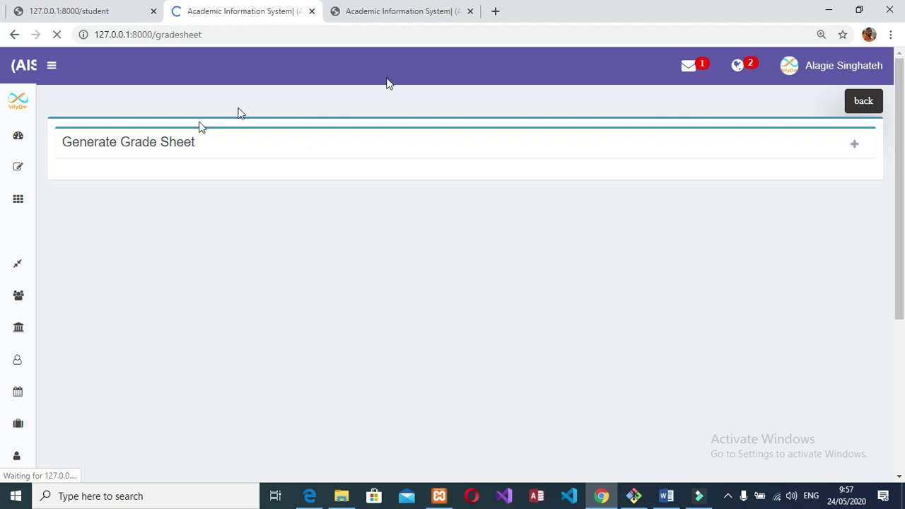
{"action": "left_click", "coordinate": [856, 146]}
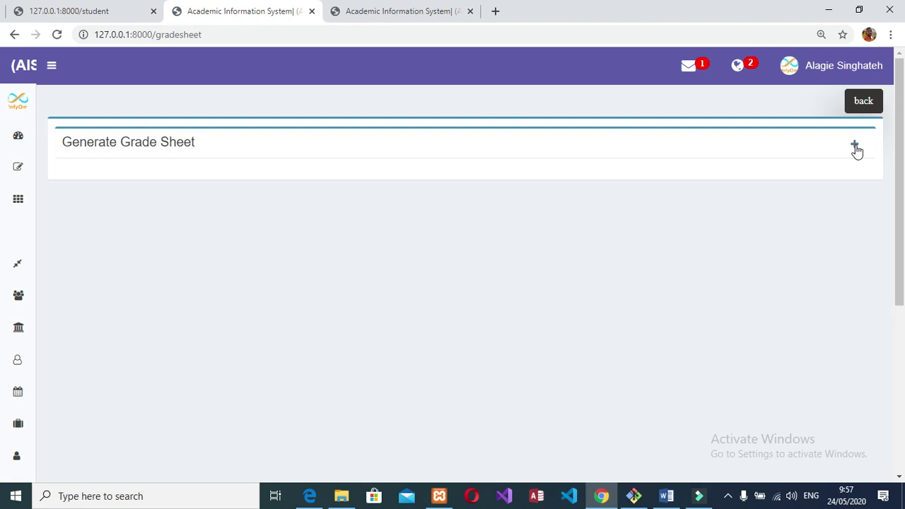
{"action": "left_click", "coordinate": [856, 148]}
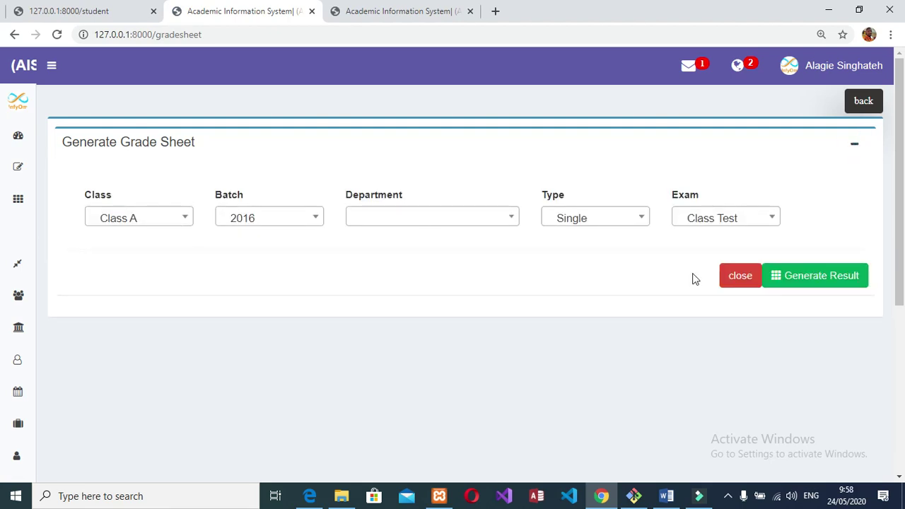
- Set the grade sheet form's Batch to 2020
{"action": "left_click", "coordinate": [433, 223]}
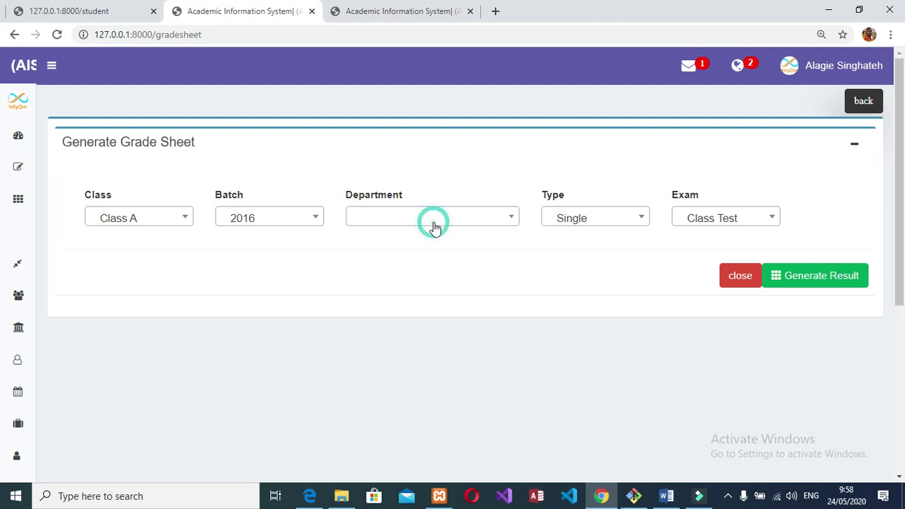
{"action": "left_click", "coordinate": [289, 222]}
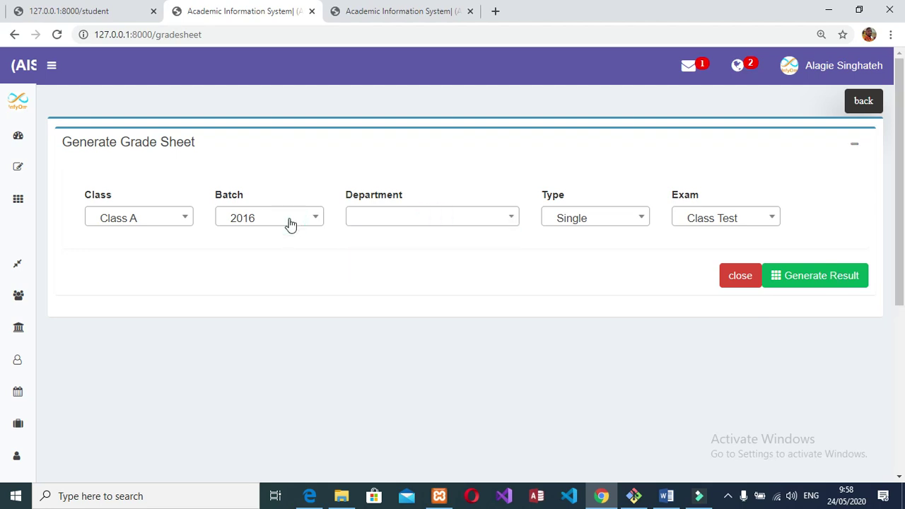
{"action": "left_click", "coordinate": [265, 360]}
- Repeatedly open the Department dropdown, which shows No results found
{"action": "left_click", "coordinate": [493, 223]}
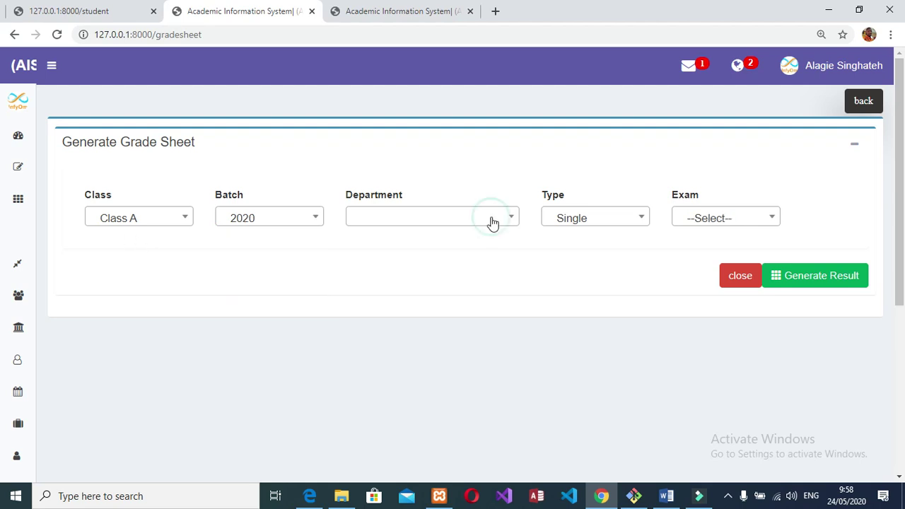
{"action": "left_click", "coordinate": [493, 222]}
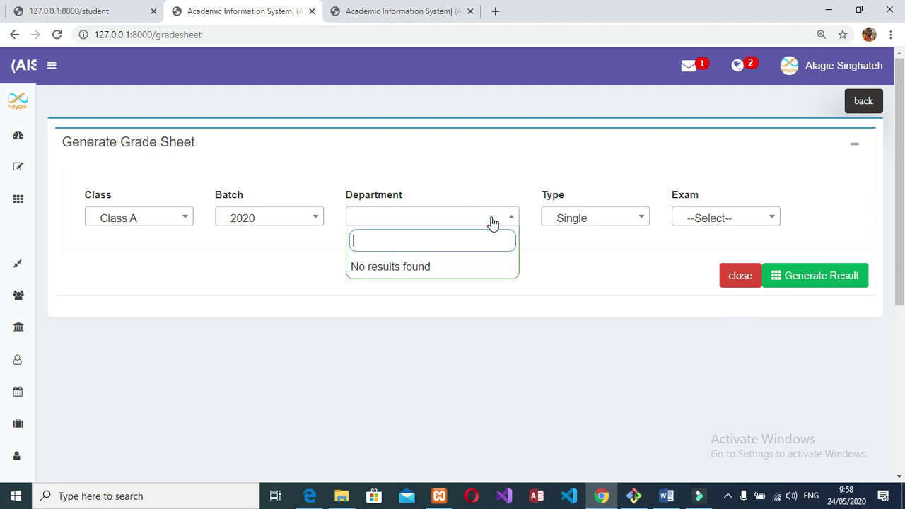
{"action": "left_click", "coordinate": [493, 223]}
{"action": "left_click", "coordinate": [493, 223]}
{"action": "left_click", "coordinate": [494, 223]}
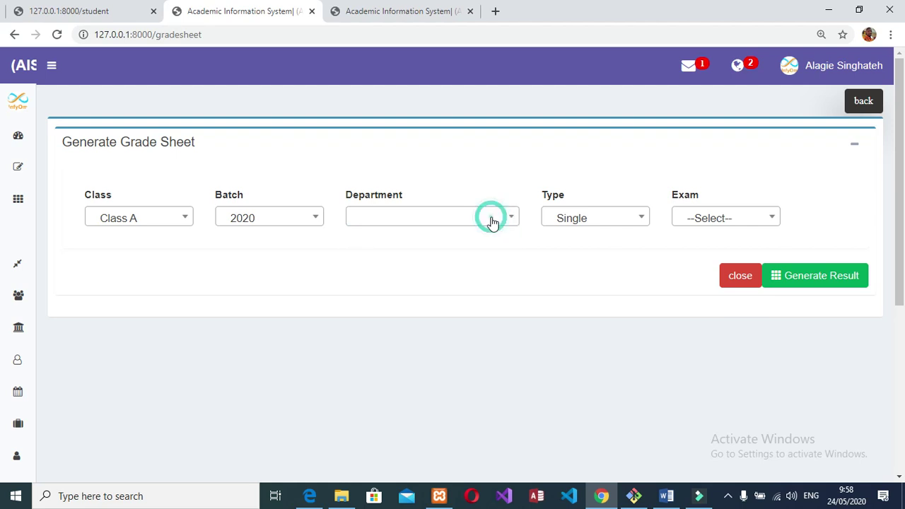
{"action": "left_click", "coordinate": [493, 223]}
{"action": "left_click", "coordinate": [493, 223]}
{"action": "left_click", "coordinate": [493, 223]}
{"action": "left_click", "coordinate": [493, 222]}
{"action": "left_click", "coordinate": [493, 222]}
{"action": "left_click", "coordinate": [493, 223]}
{"action": "left_click", "coordinate": [493, 223]}
{"action": "left_click", "coordinate": [493, 222]}
{"action": "left_click", "coordinate": [493, 223]}
{"action": "left_click", "coordinate": [493, 223]}
{"action": "left_click", "coordinate": [493, 222]}
{"action": "left_click", "coordinate": [491, 223]}
{"action": "left_click", "coordinate": [487, 224]}
{"action": "left_click", "coordinate": [484, 225]}
{"action": "left_click", "coordinate": [484, 225]}
{"action": "left_click", "coordinate": [485, 224]}
{"action": "left_click", "coordinate": [485, 225]}
{"action": "left_click", "coordinate": [485, 225]}
{"action": "left_click", "coordinate": [485, 223]}
{"action": "left_click", "coordinate": [486, 221]}
{"action": "left_click", "coordinate": [486, 221]}
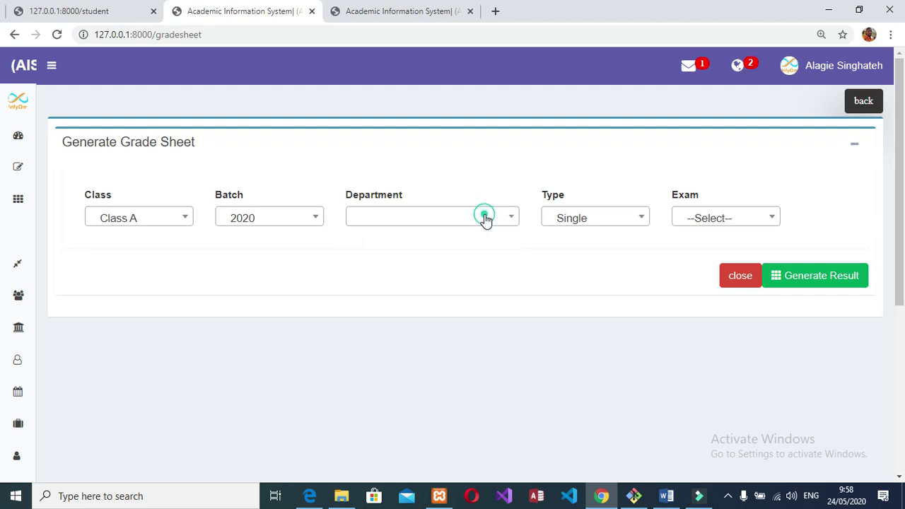
{"action": "left_click", "coordinate": [486, 221]}
{"action": "left_click", "coordinate": [486, 220]}
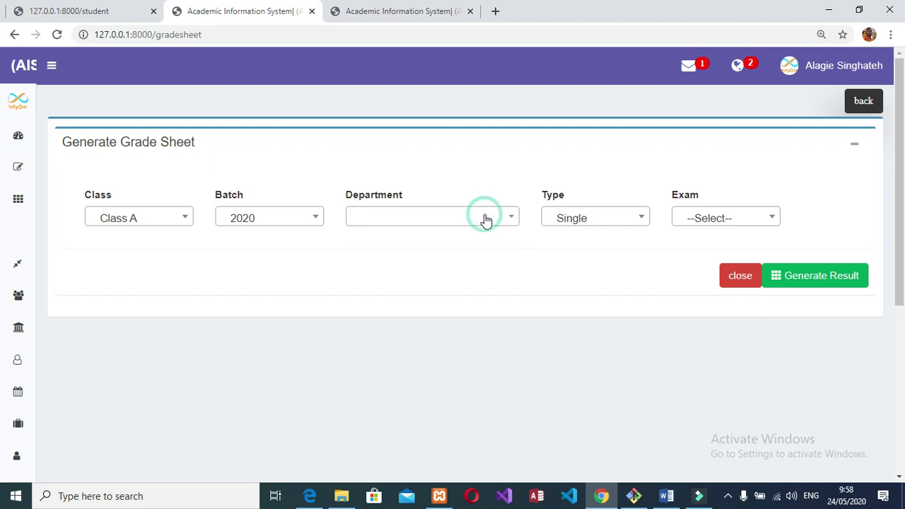
{"action": "left_click", "coordinate": [486, 220]}
{"action": "left_click", "coordinate": [486, 221]}
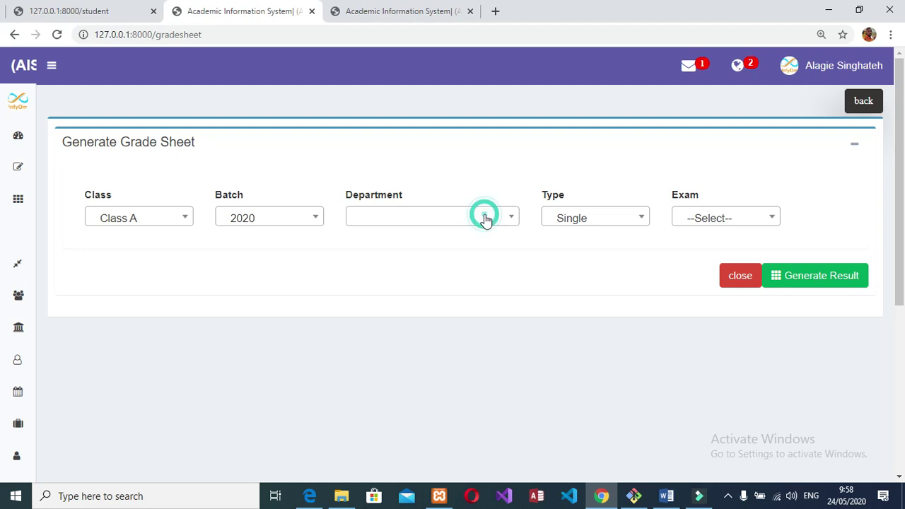
- Set Batch to 2016 and switch Type to Compined, then back to Single
{"action": "left_click", "coordinate": [288, 226]}
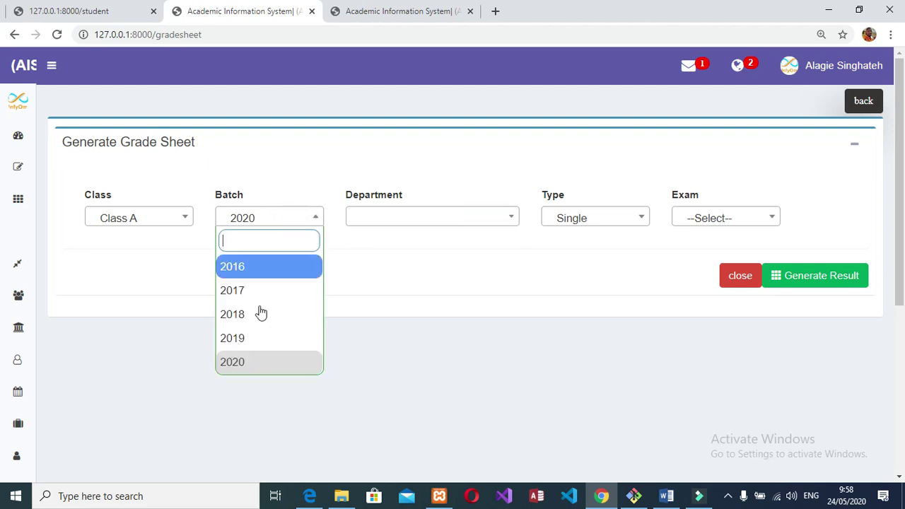
{"action": "left_click", "coordinate": [262, 277]}
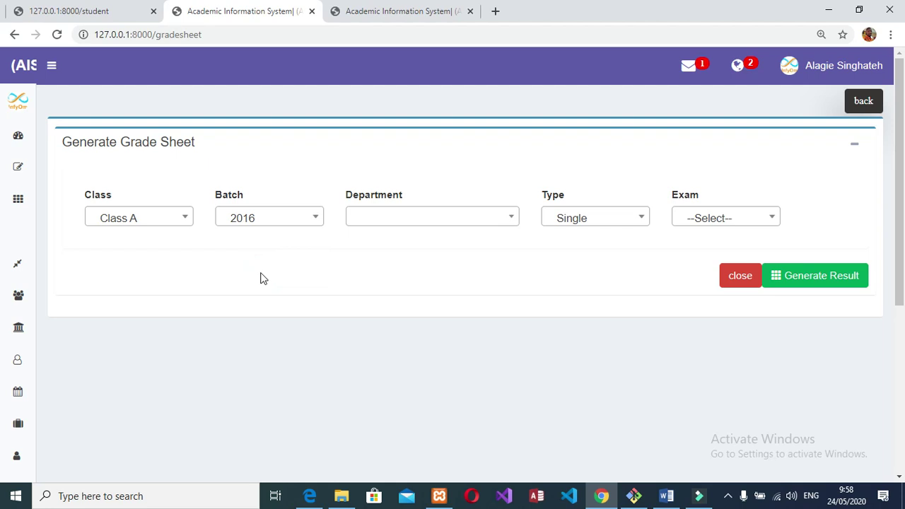
{"action": "left_click", "coordinate": [621, 222]}
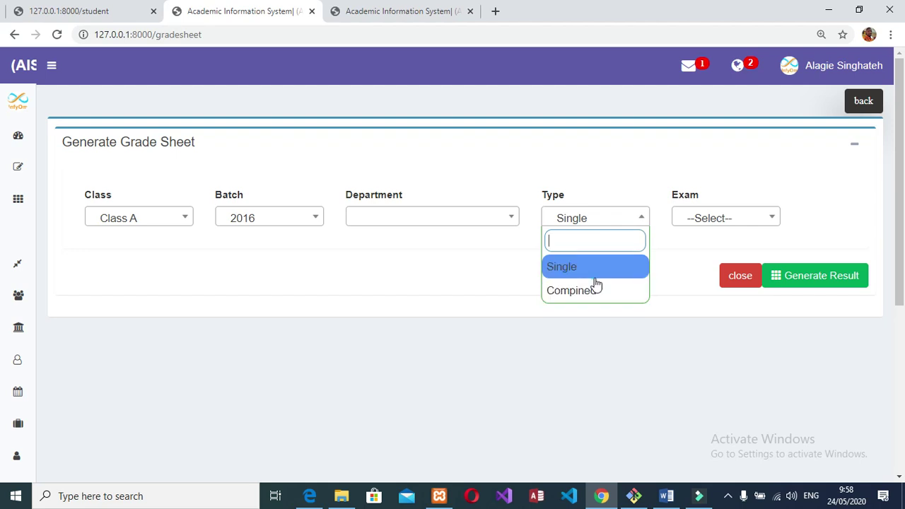
{"action": "left_click", "coordinate": [592, 286]}
{"action": "left_click", "coordinate": [639, 218]}
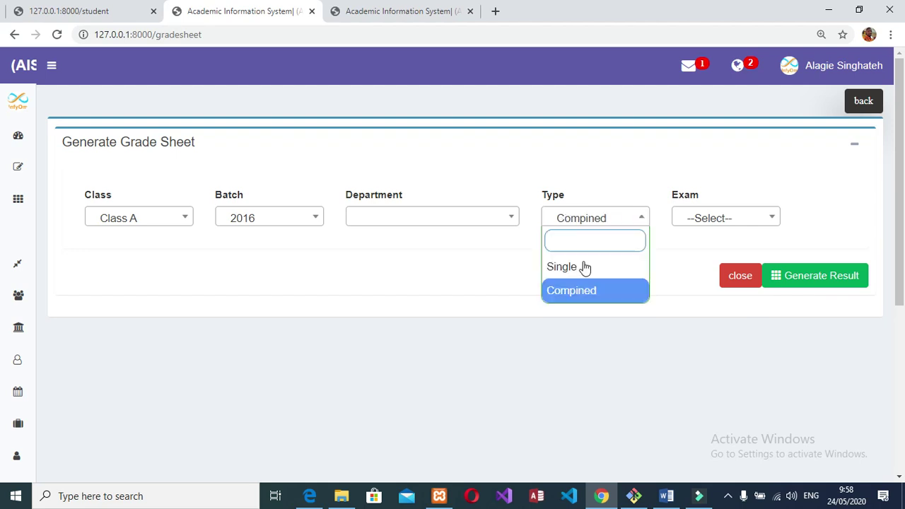
{"action": "left_click", "coordinate": [584, 266]}
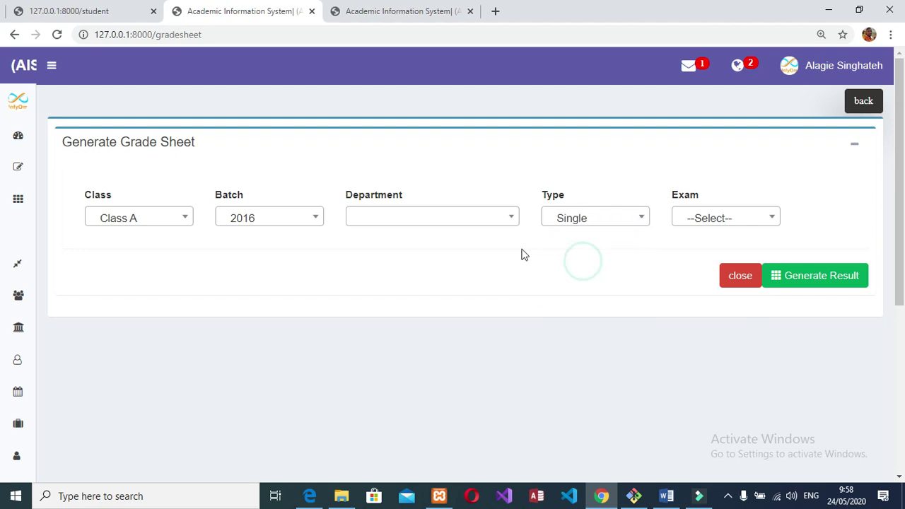
- Check the Exam and Department lists, which both offer no options
{"action": "left_click", "coordinate": [748, 221]}
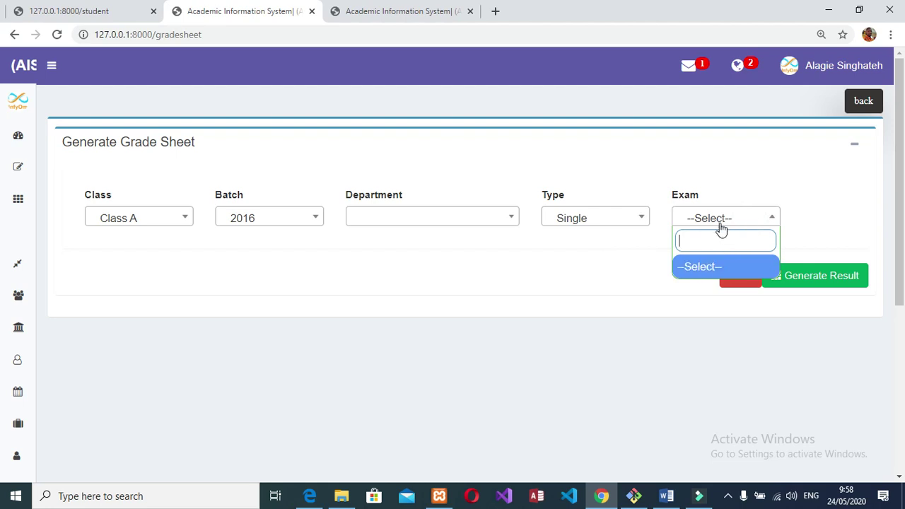
{"action": "left_click", "coordinate": [722, 222]}
{"action": "left_click", "coordinate": [420, 222]}
{"action": "left_click", "coordinate": [421, 222]}
{"action": "left_click", "coordinate": [421, 221]}
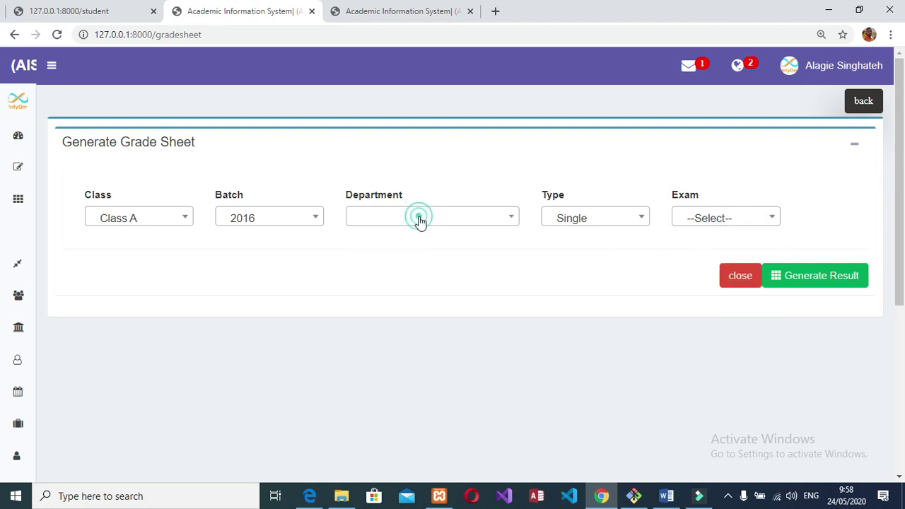
- Reselect Class A, dismiss the confirmation alert, and recheck the still-empty Department list
{"action": "left_click", "coordinate": [309, 225]}
{"action": "left_click", "coordinate": [151, 216]}
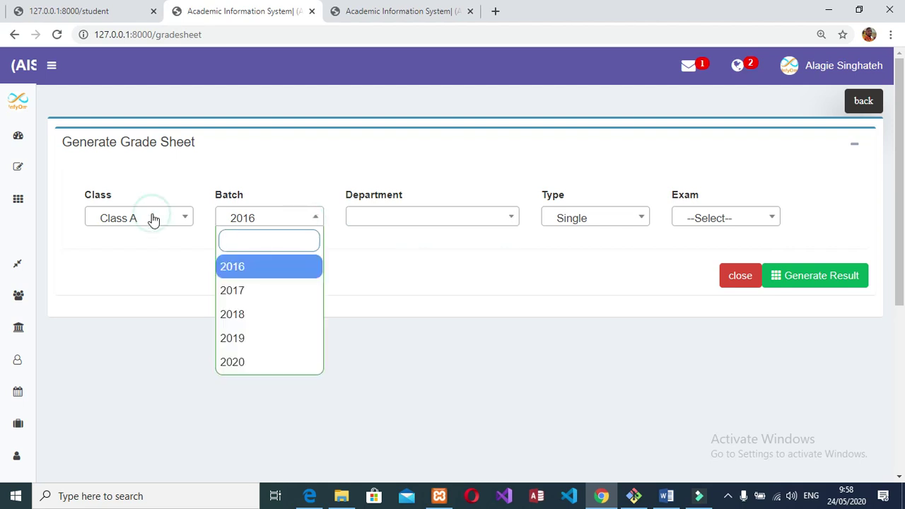
{"action": "left_click", "coordinate": [126, 272]}
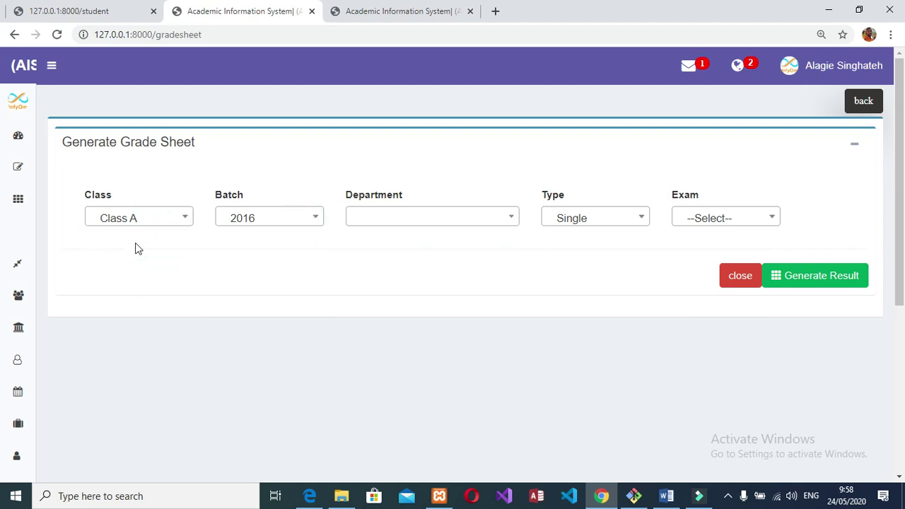
{"action": "left_click", "coordinate": [167, 222]}
{"action": "left_click", "coordinate": [131, 292]}
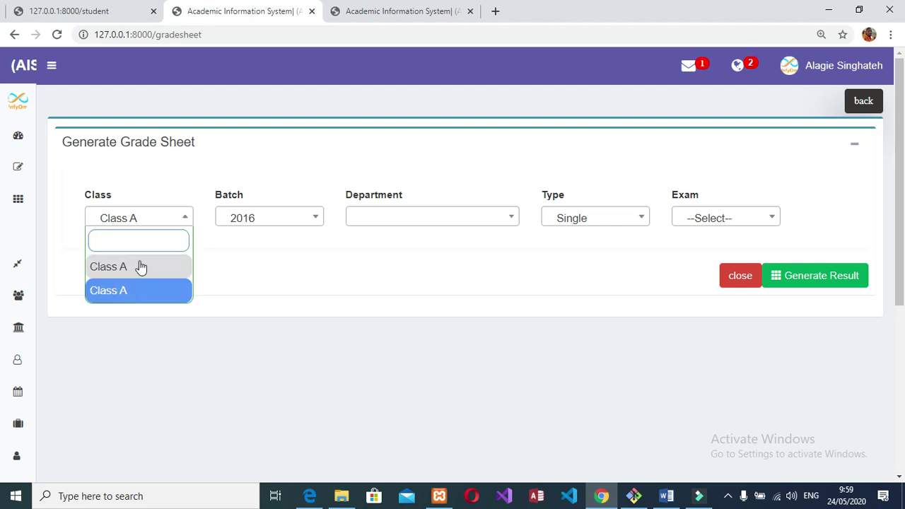
{"action": "left_click", "coordinate": [573, 113]}
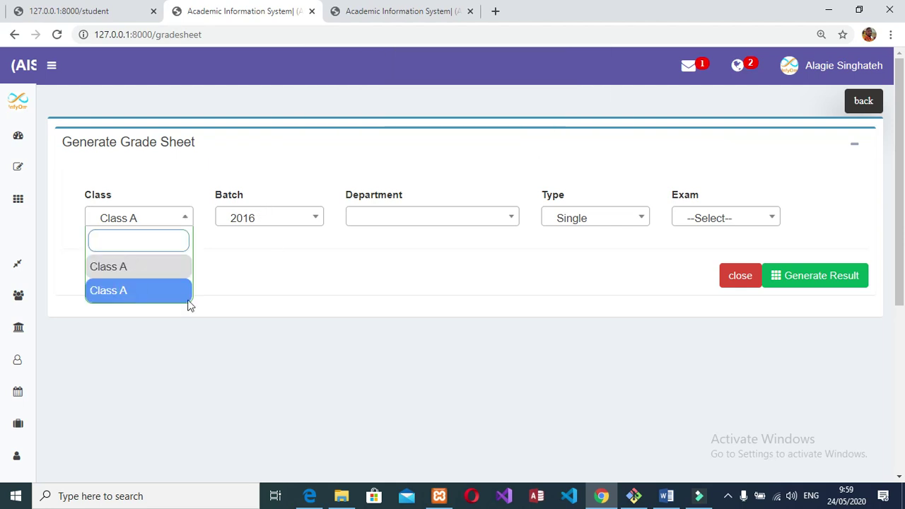
{"action": "left_click", "coordinate": [188, 302]}
{"action": "left_click", "coordinate": [504, 220]}
{"action": "left_click", "coordinate": [504, 221]}
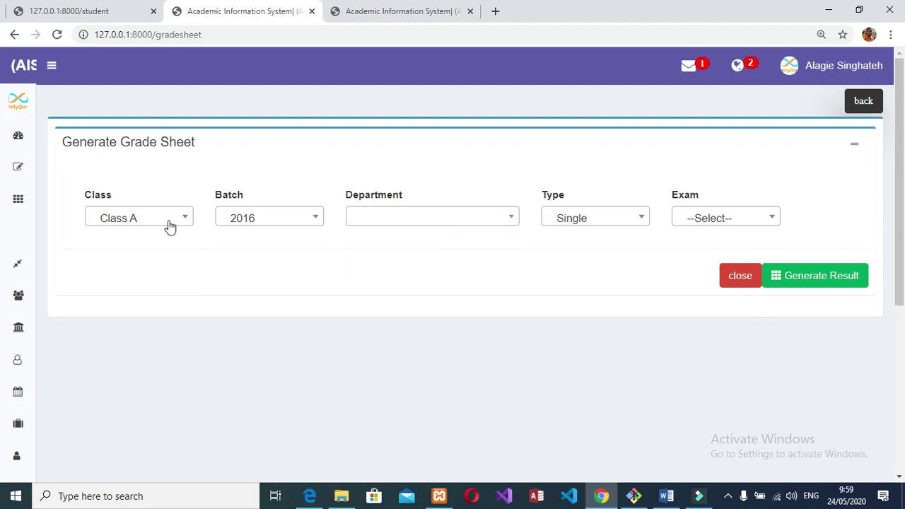
- Generate the grade sheet with Batch 2020, Department Information System and Exam UTS
{"action": "left_click", "coordinate": [265, 222]}
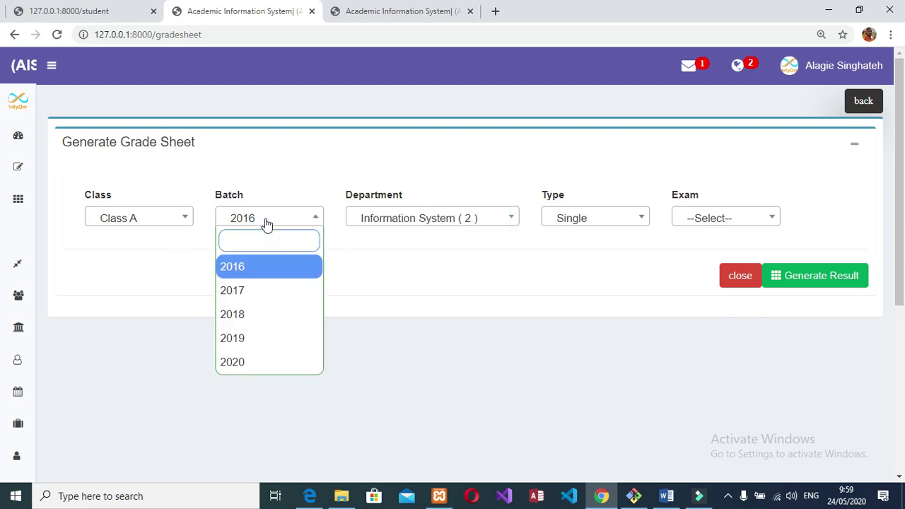
{"action": "left_click", "coordinate": [276, 363]}
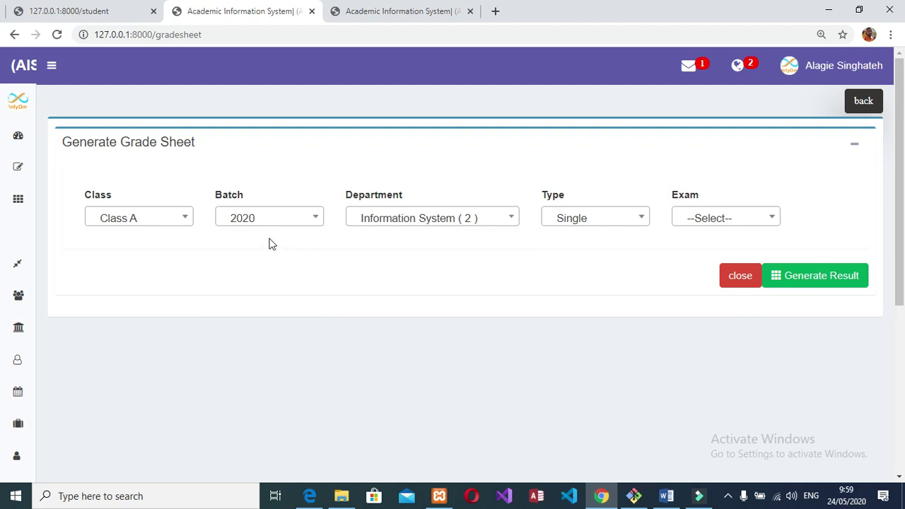
{"action": "left_click", "coordinate": [502, 221]}
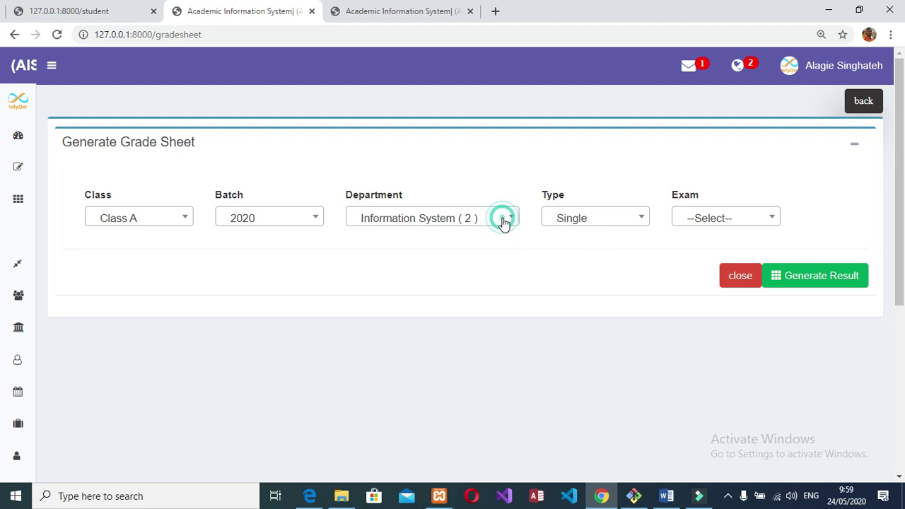
{"action": "left_click", "coordinate": [418, 268]}
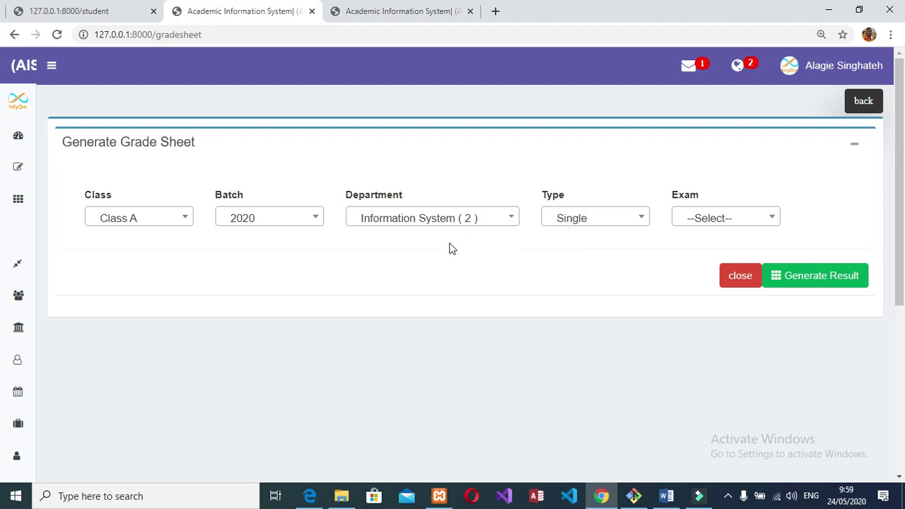
{"action": "left_click", "coordinate": [717, 220]}
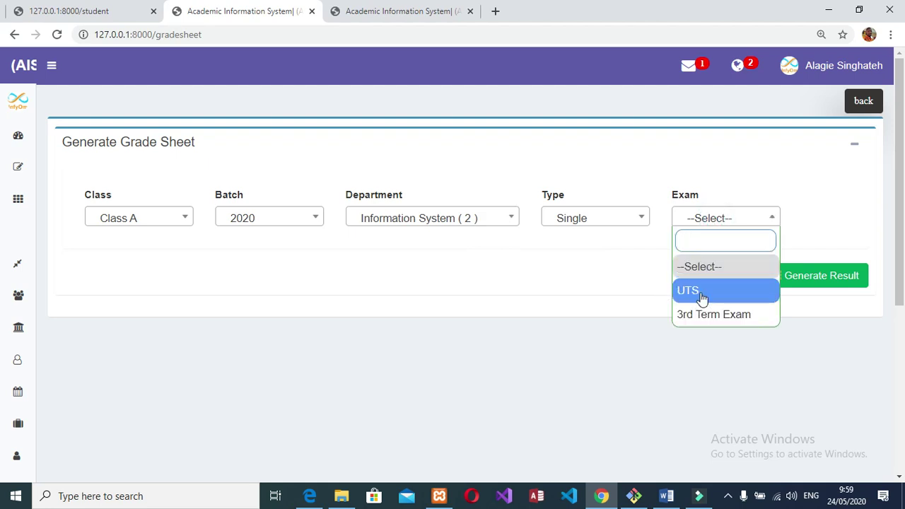
{"action": "left_click", "coordinate": [702, 293]}
{"action": "left_click", "coordinate": [817, 277]}
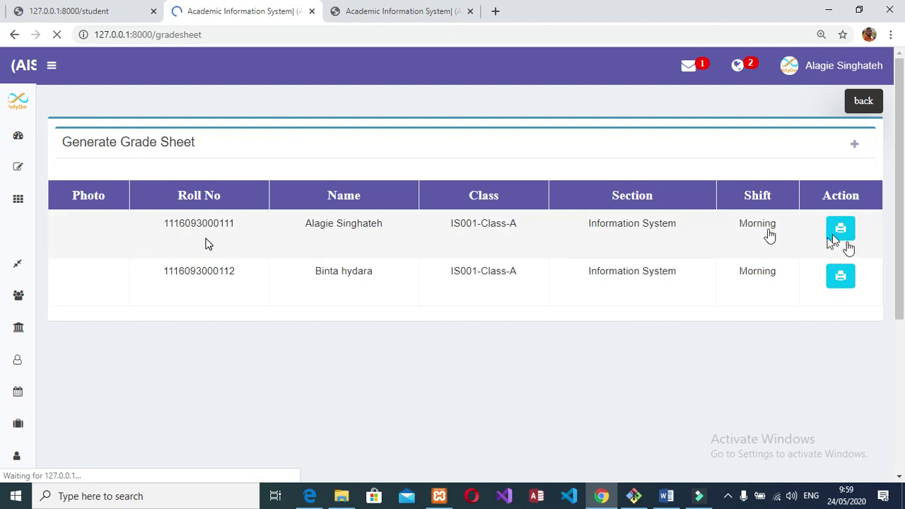
- Open the first student's printable grade sheet using the print button in the Action column
{"action": "left_click", "coordinate": [841, 278]}
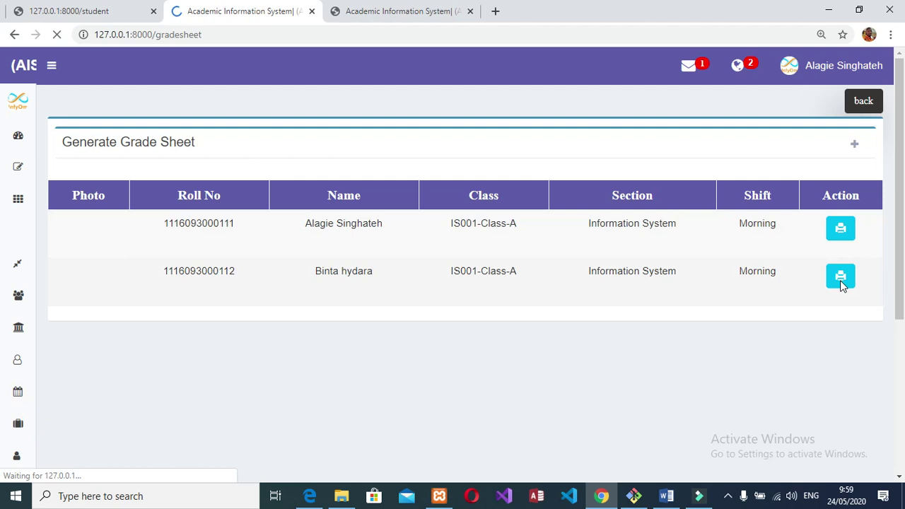
{"action": "left_click_drag", "start_coordinate": [162, 223], "coordinate": [257, 242]}
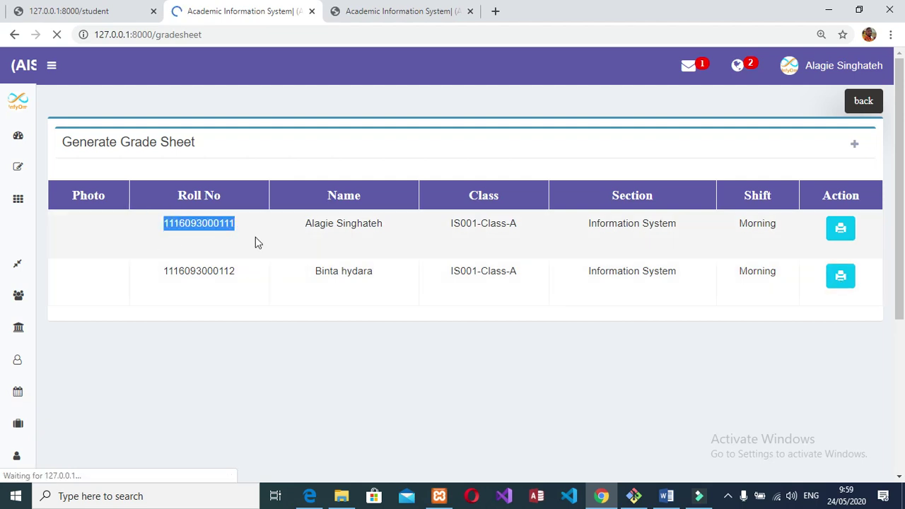
{"action": "left_click", "coordinate": [842, 232]}
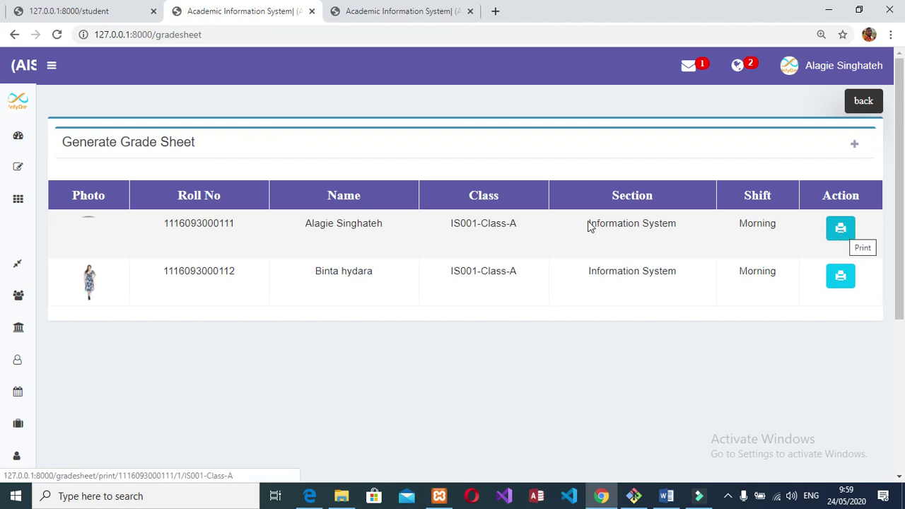
{"action": "left_click", "coordinate": [842, 232]}
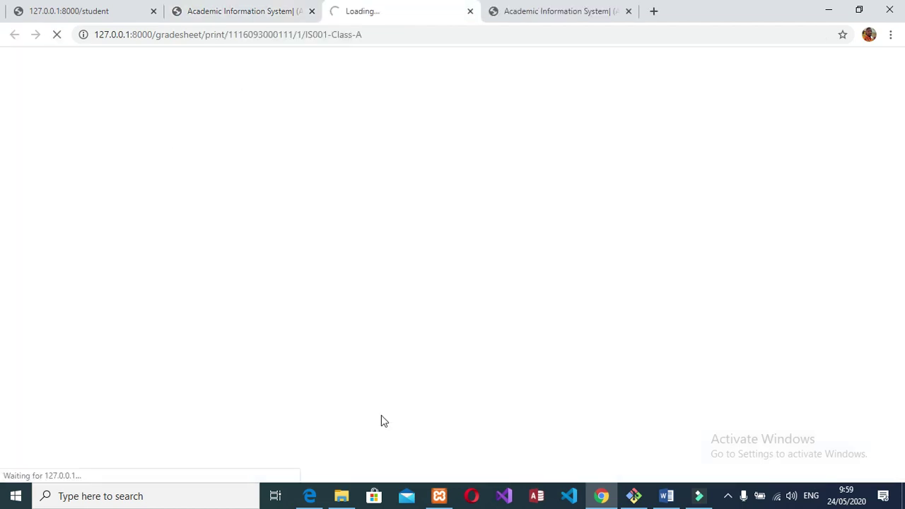